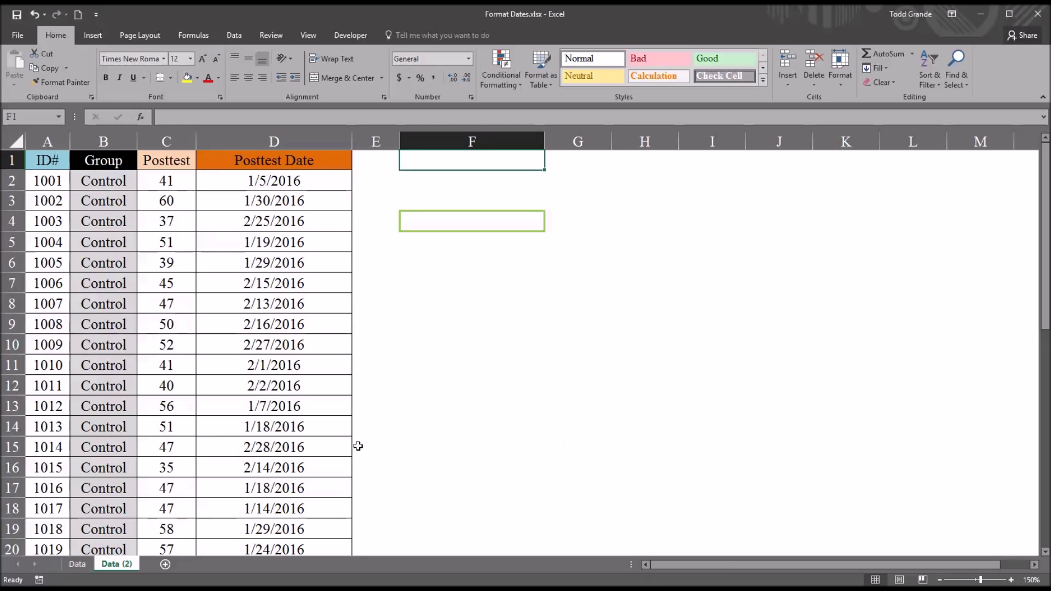
Step: Select the ID#, Group, Posttest and Posttest Date columns, then return to F1
left_click(58, 142)
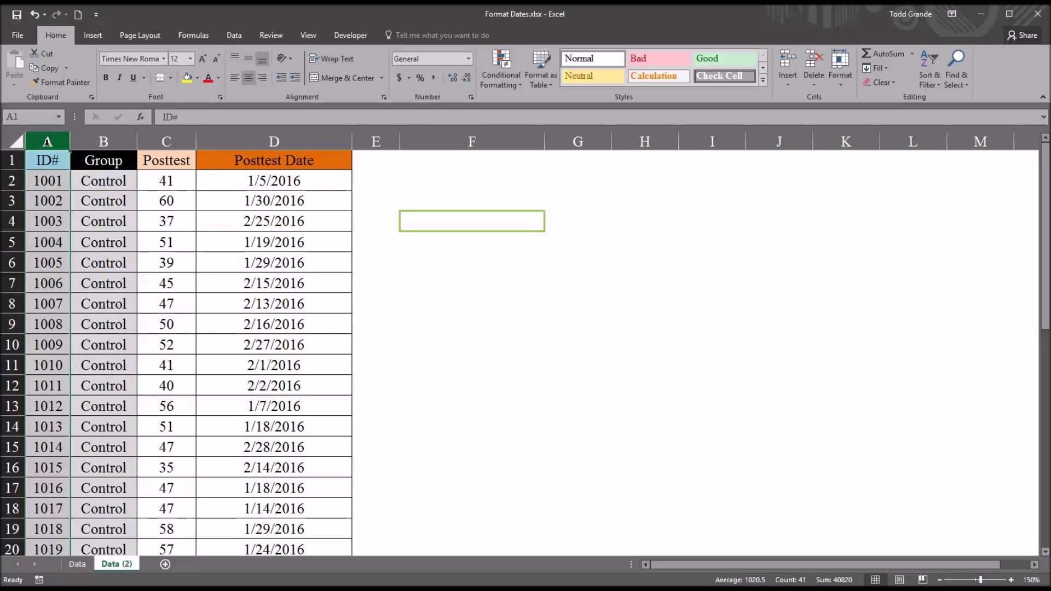
left_click(102, 142)
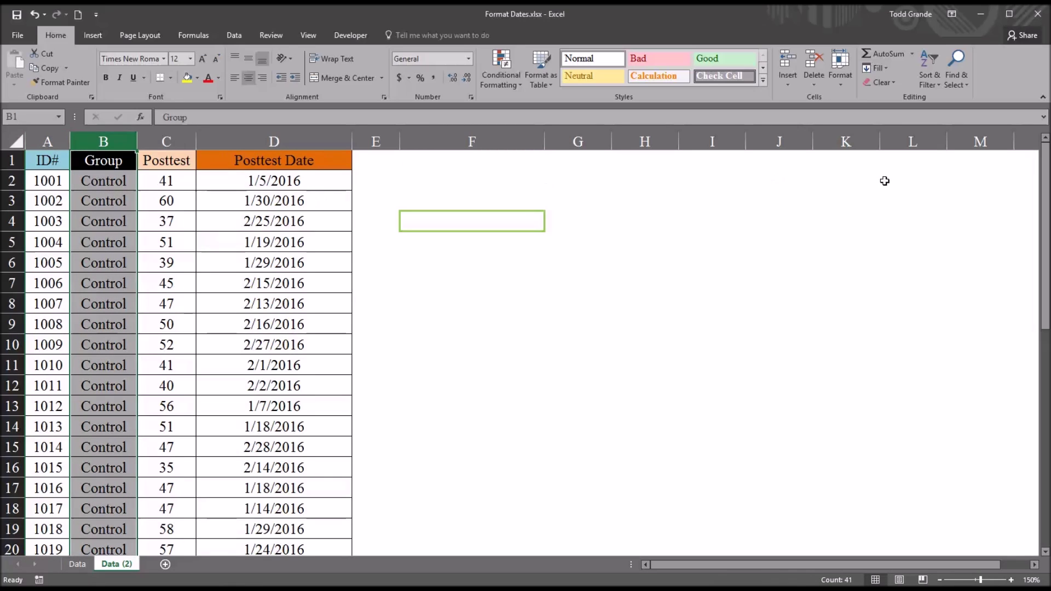
mouse_move(1044, 218)
left_mouse_down()
mouse_move(1042, 324)
mouse_move(1042, 222)
left_mouse_up()
left_click(182, 143)
left_click(250, 140)
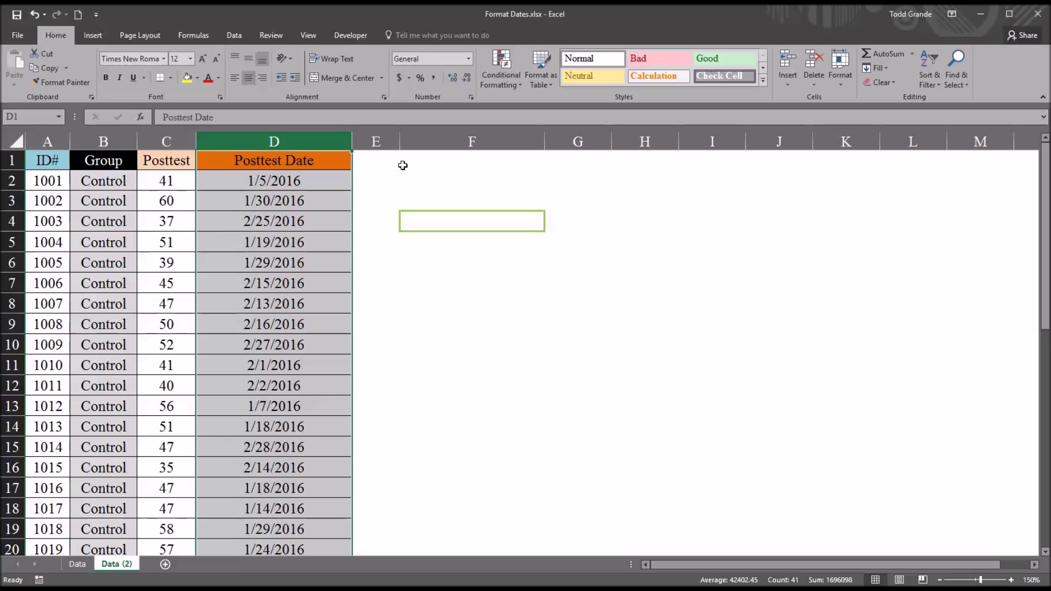
left_click(406, 163)
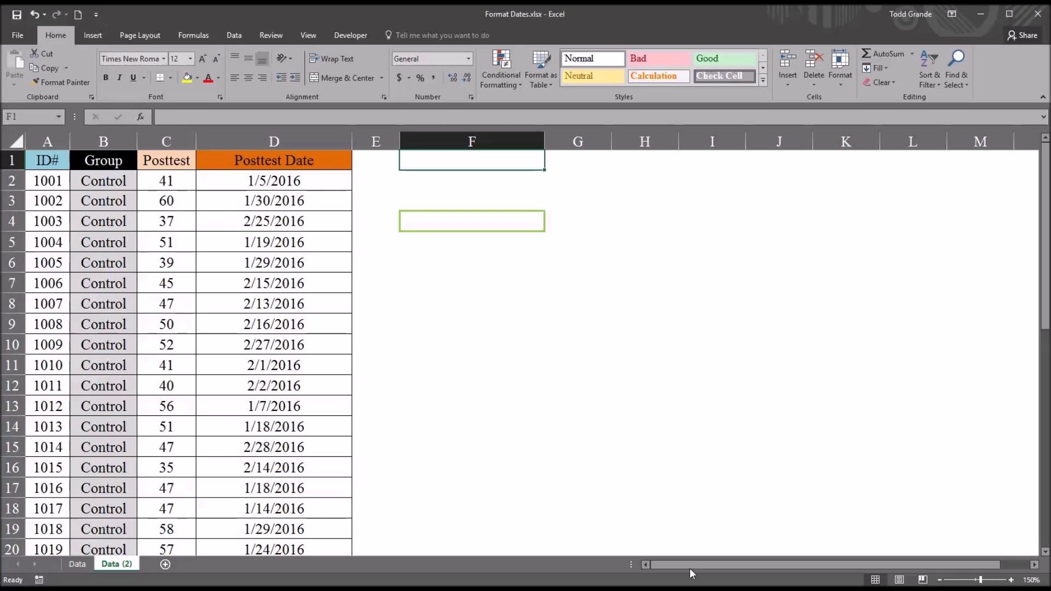
Step: Enter the cutoff date 2/15/2016 in cell F4
left_click(436, 222)
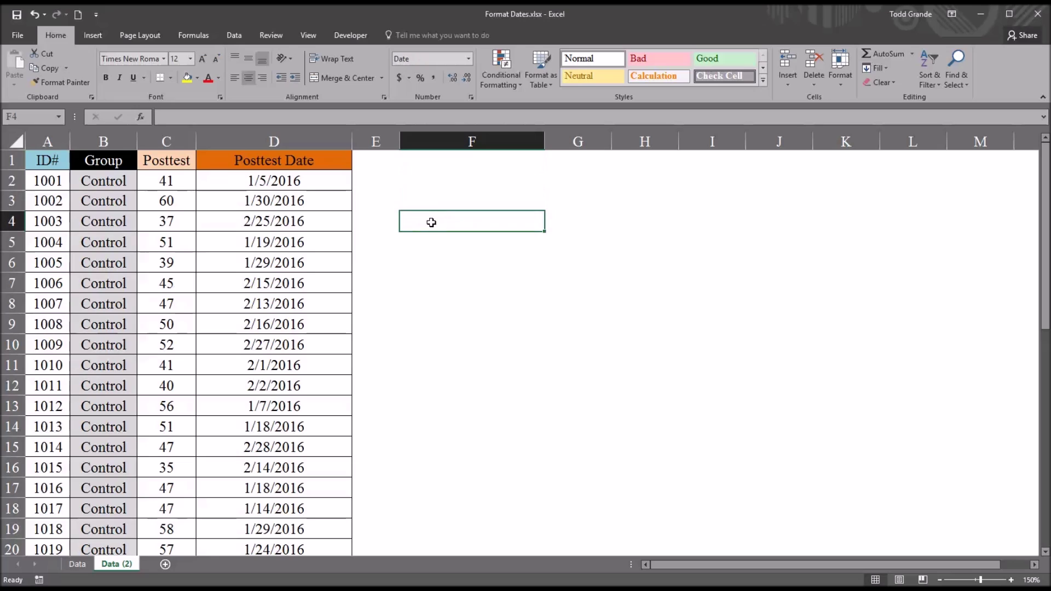
key("ctrl+c")
left_click(428, 245)
left_click(432, 265)
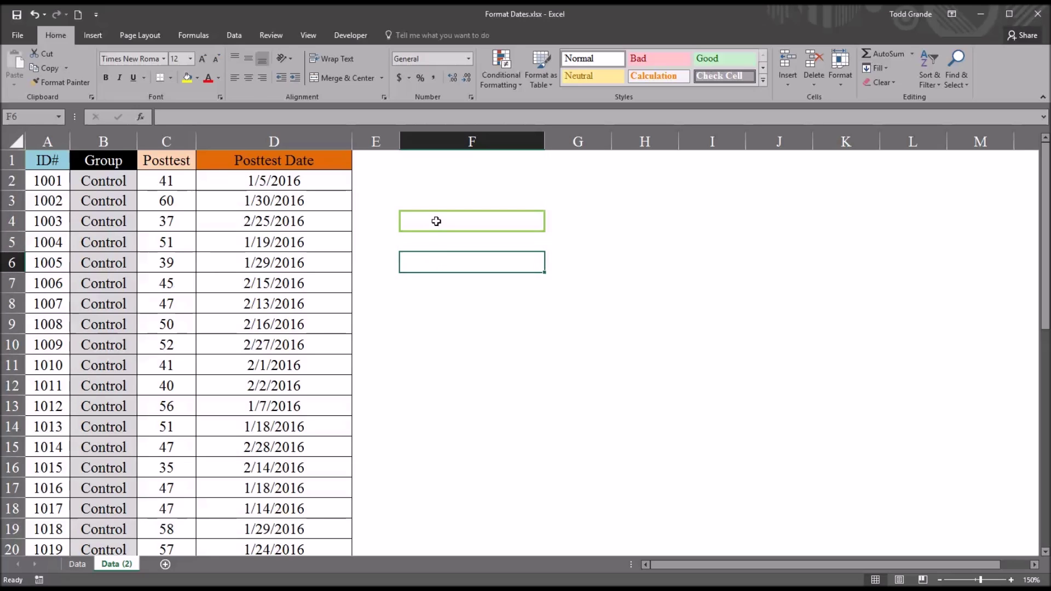
left_click(469, 222)
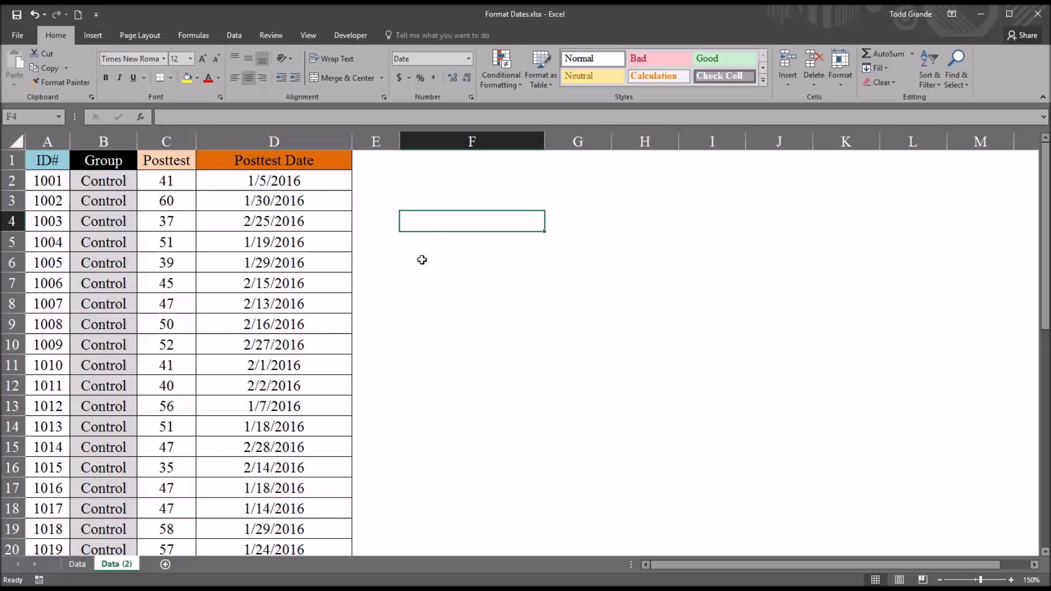
type("2/15/")
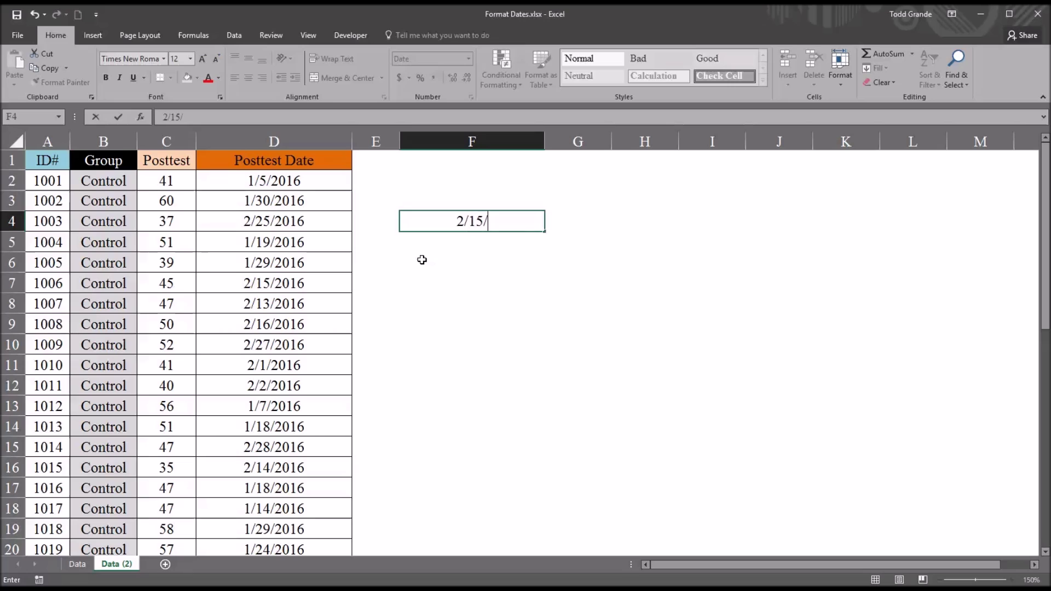
type("201")
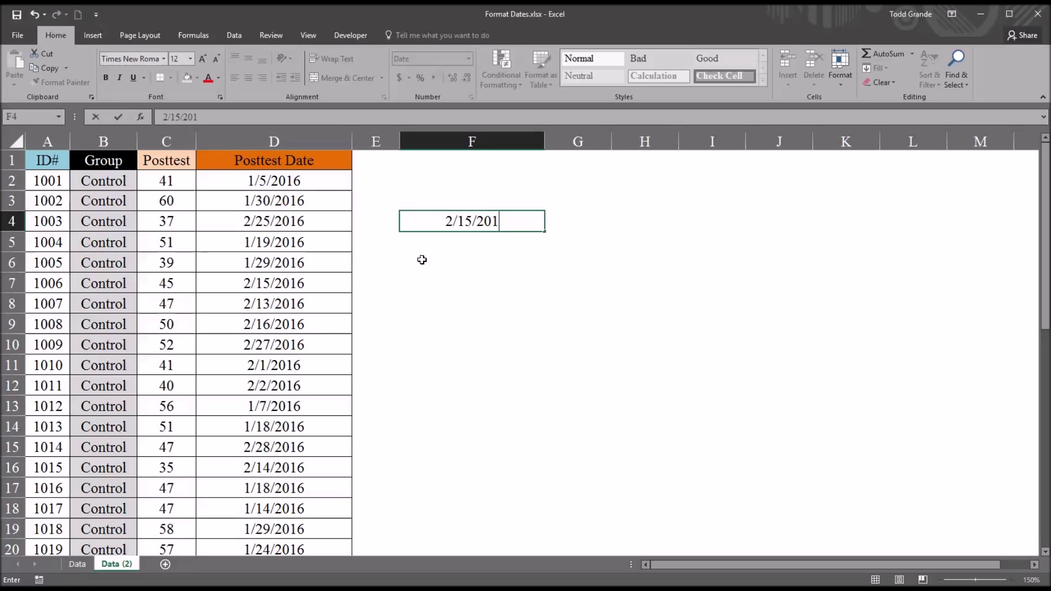
type("6")
key("Return")
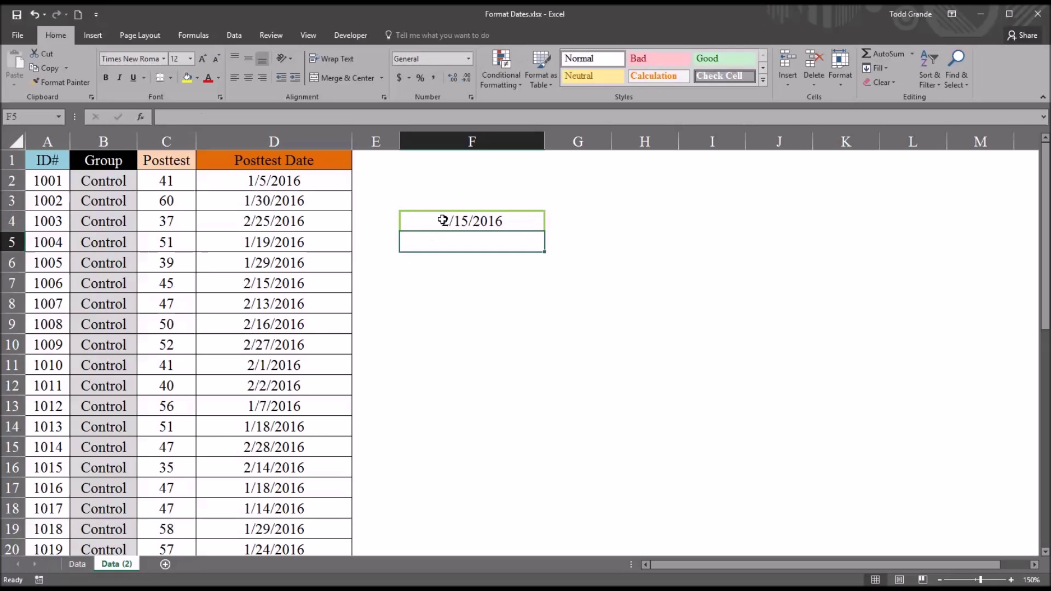
left_click(414, 224)
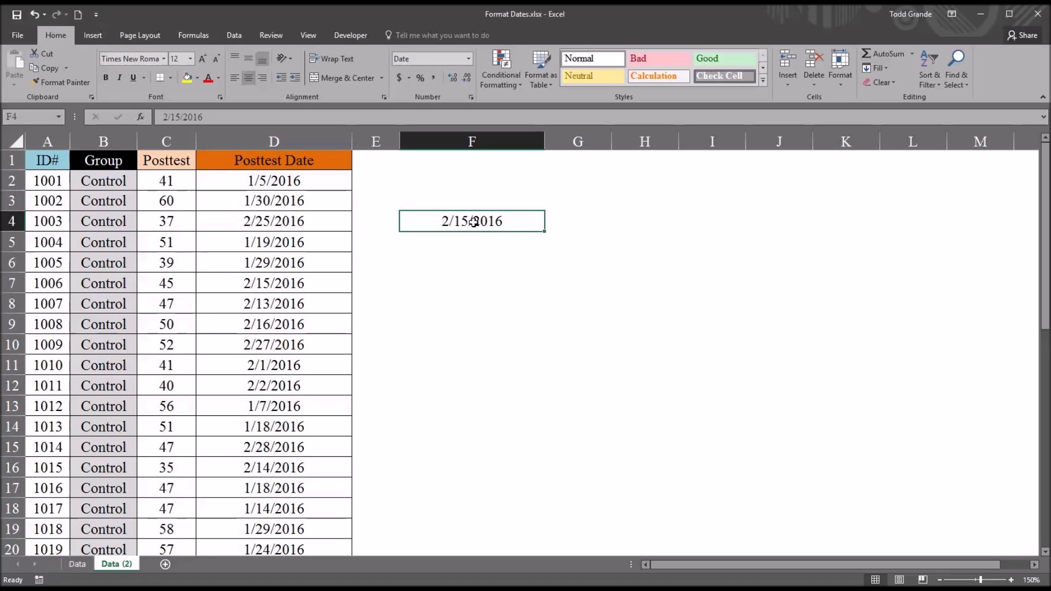
type("2/")
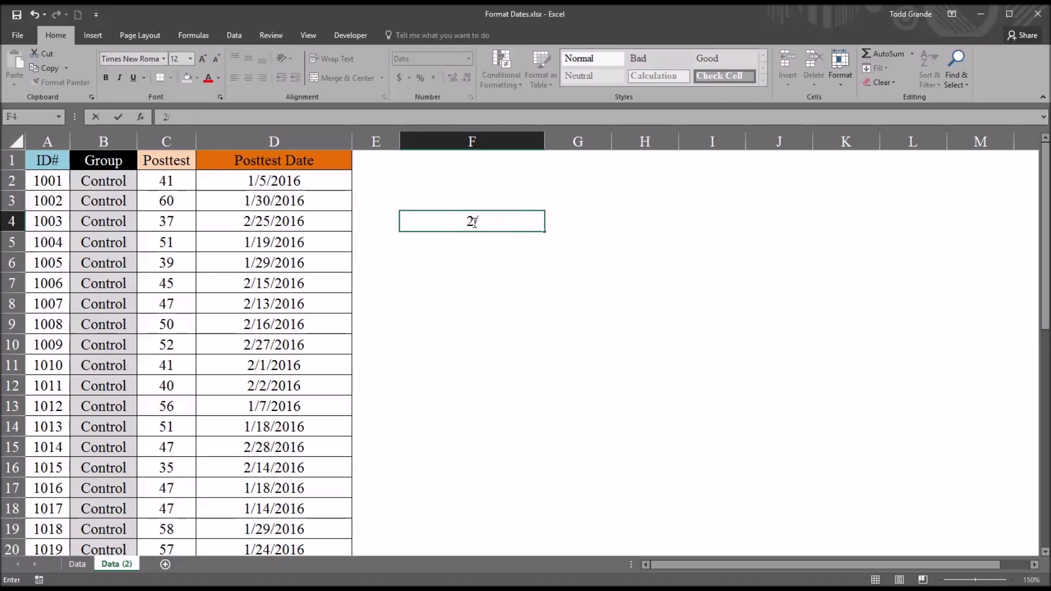
type("15/16")
key("Return")
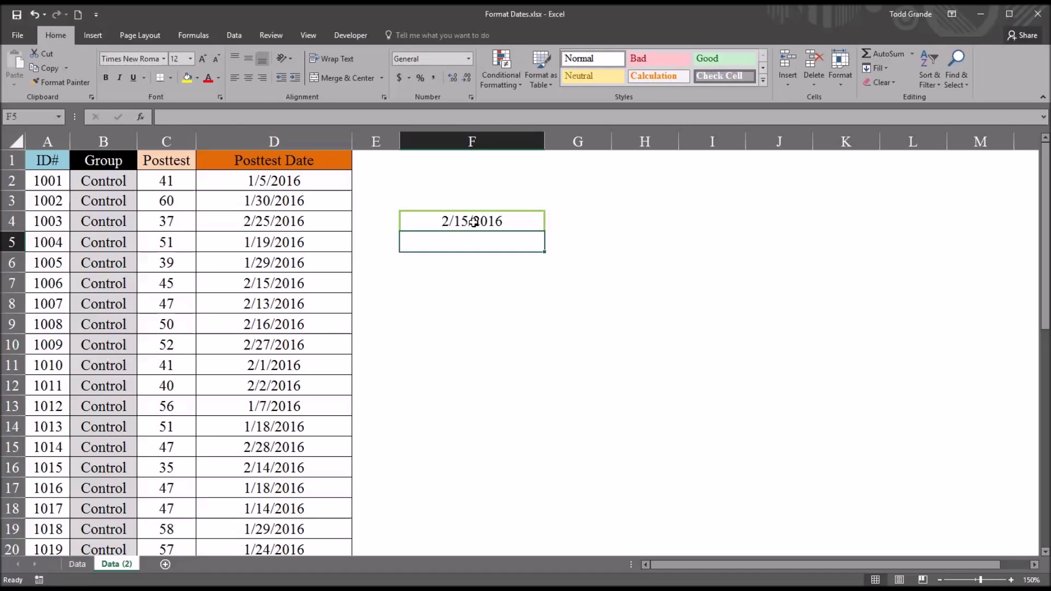
Step: Copy the F4 date and compare it with the posttest dates in D2 and D4
left_click(475, 223)
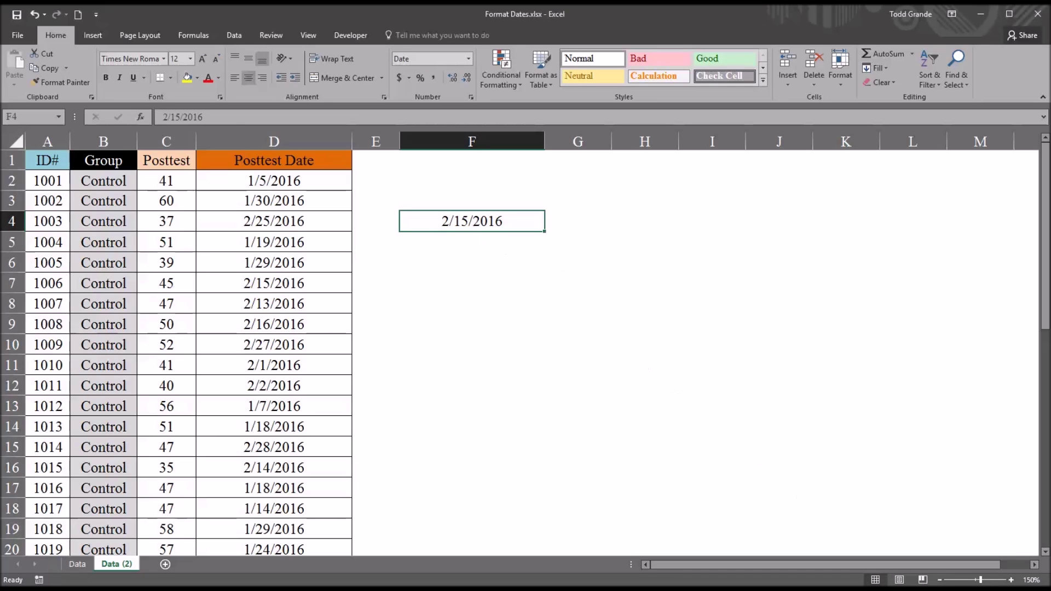
key("ctrl+c")
left_click(283, 183)
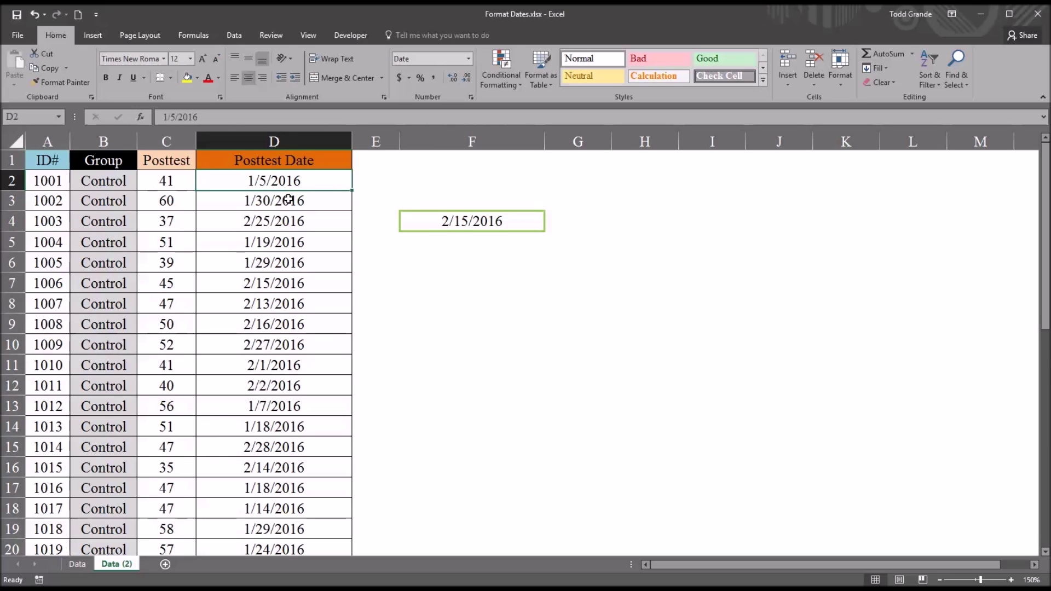
left_click(279, 224)
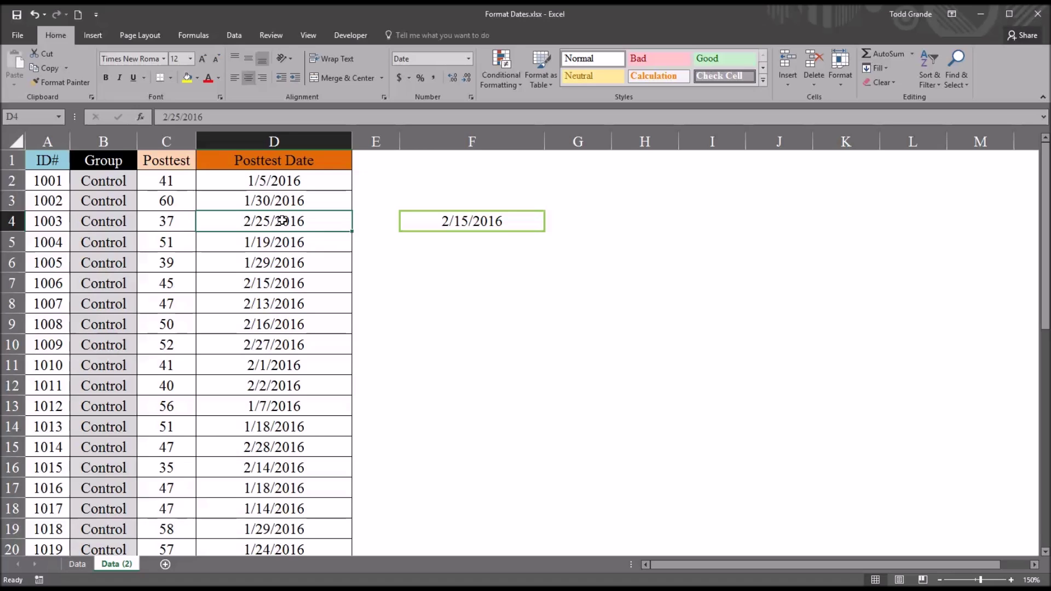
Step: Select posttest dates D2:D41 and bring up the Conditional Formatting menu
left_click(268, 181)
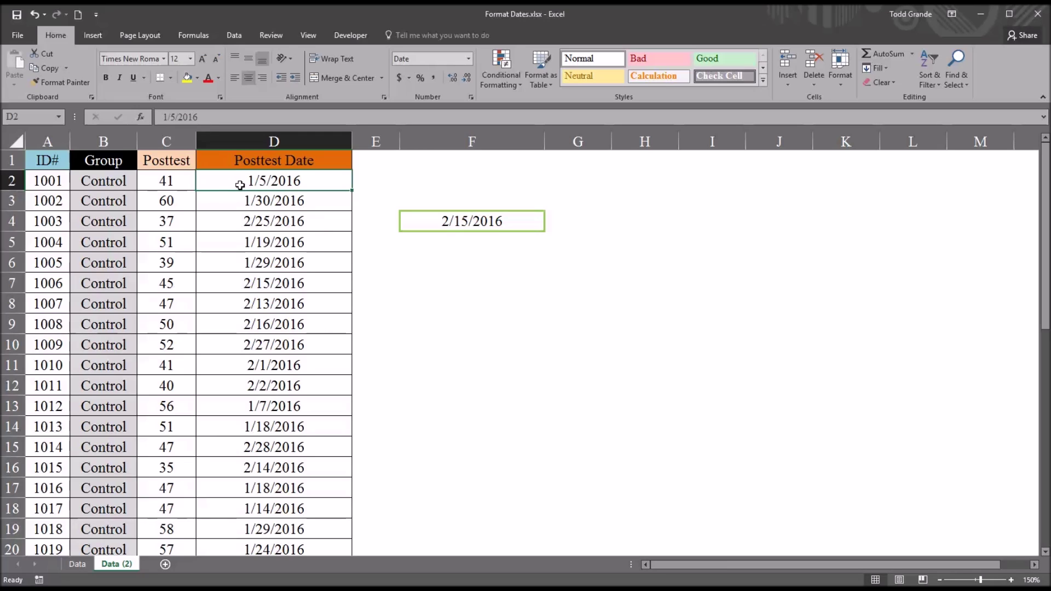
key("ctrl+shift+Down")
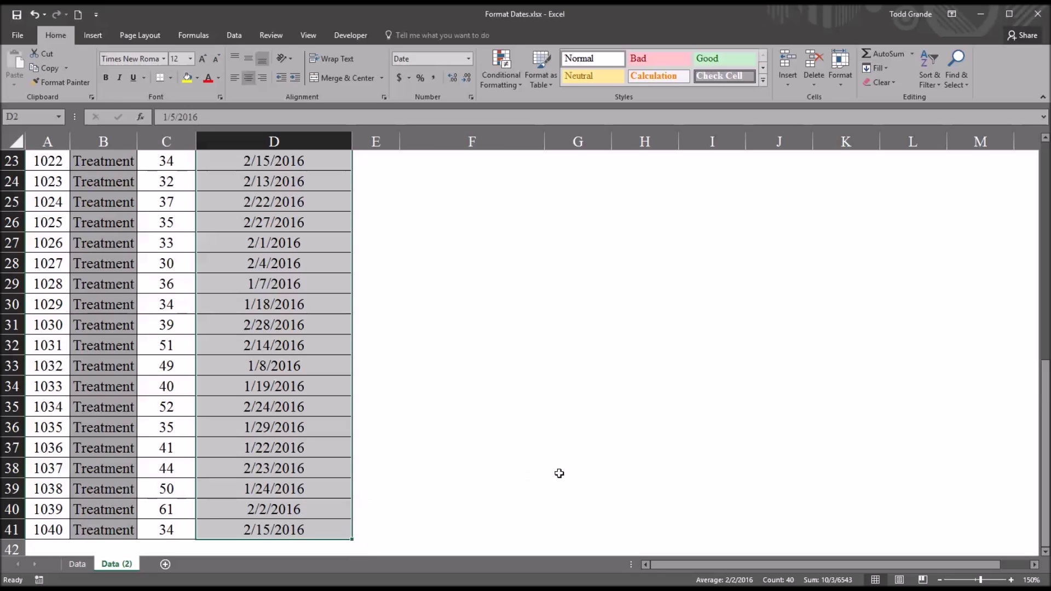
left_click_drag(1045, 395, 1043, 176)
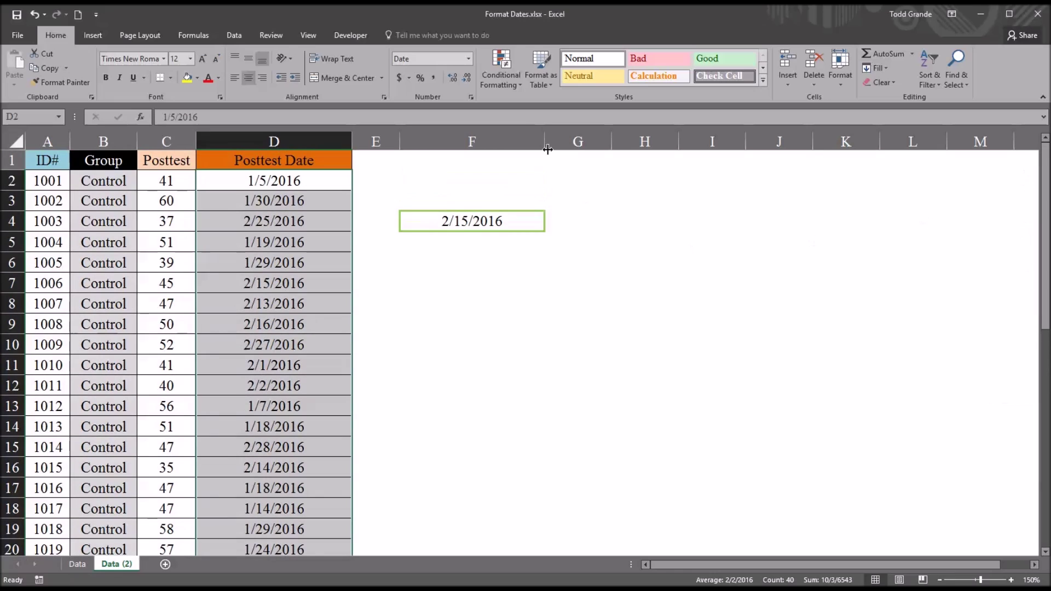
left_click(501, 83)
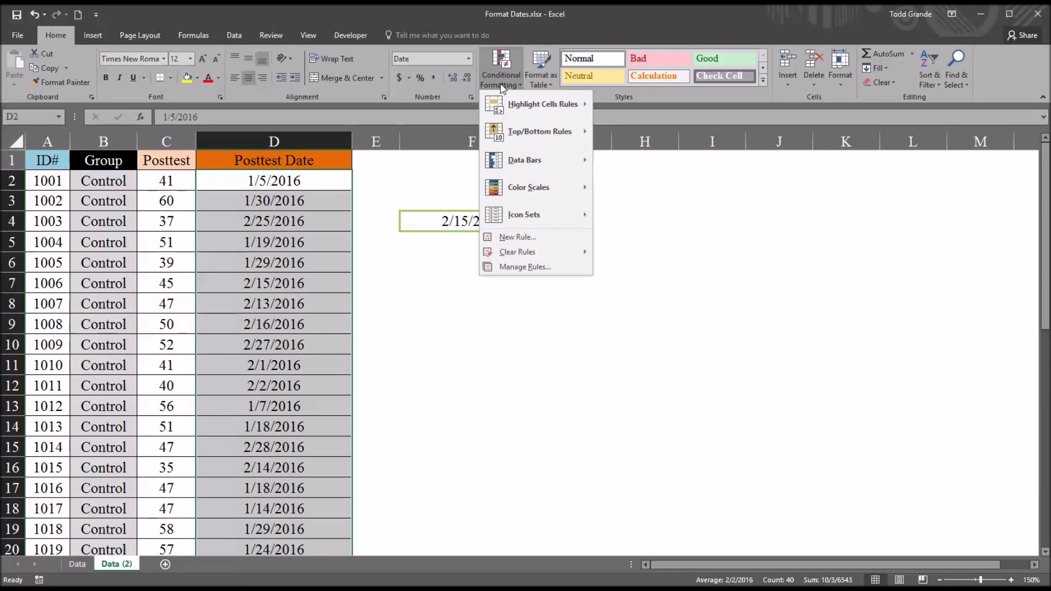
Step: Define a 'Format only cells that contain' rule for cell values less than =$F$4
left_click(530, 238)
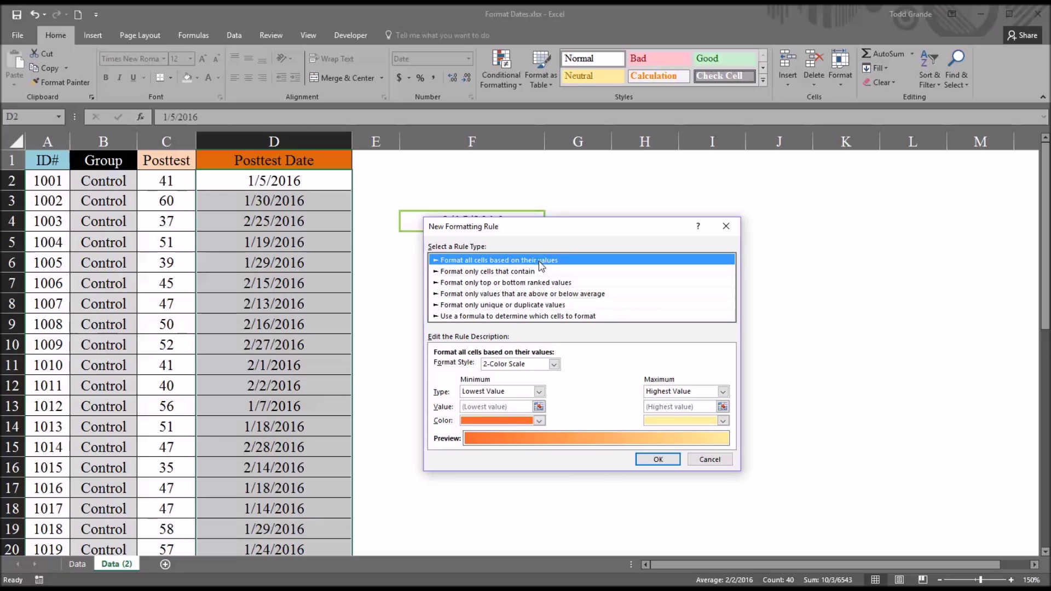
left_click(507, 271)
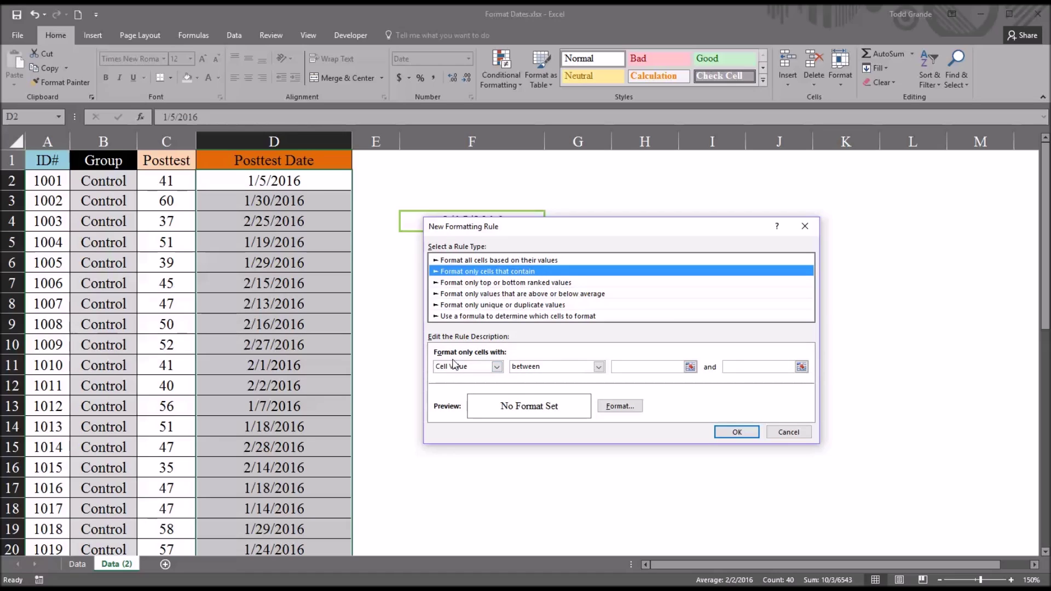
left_click(598, 368)
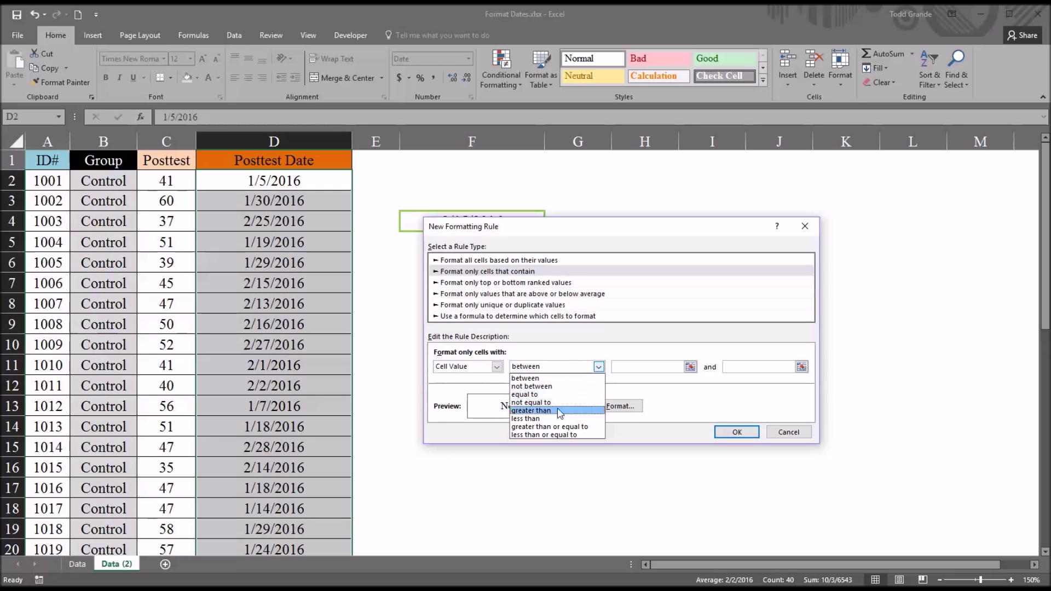
left_click(543, 419)
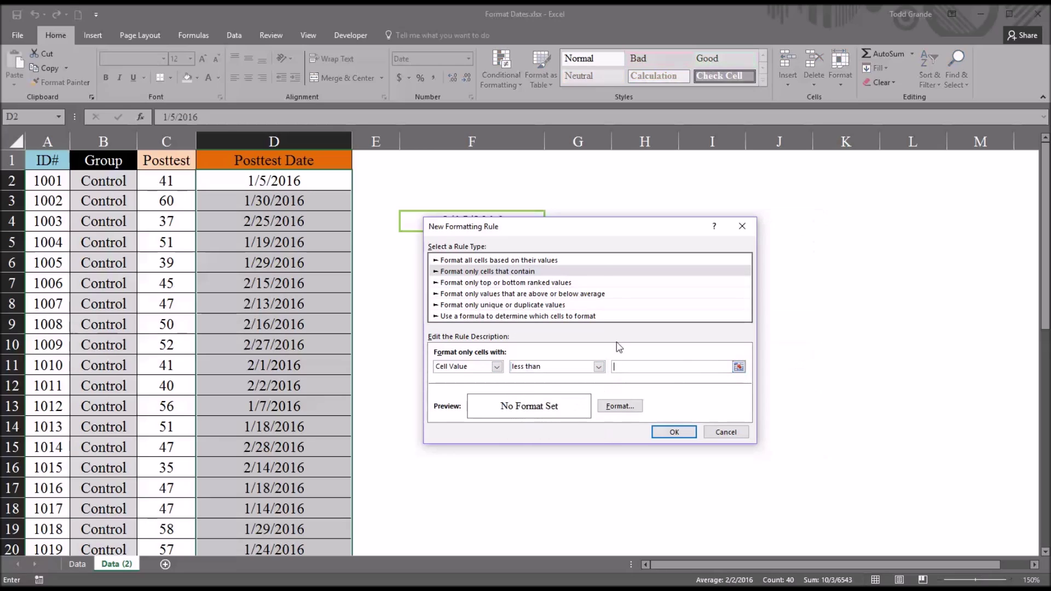
left_click_drag(600, 234, 751, 227)
left_click(525, 225)
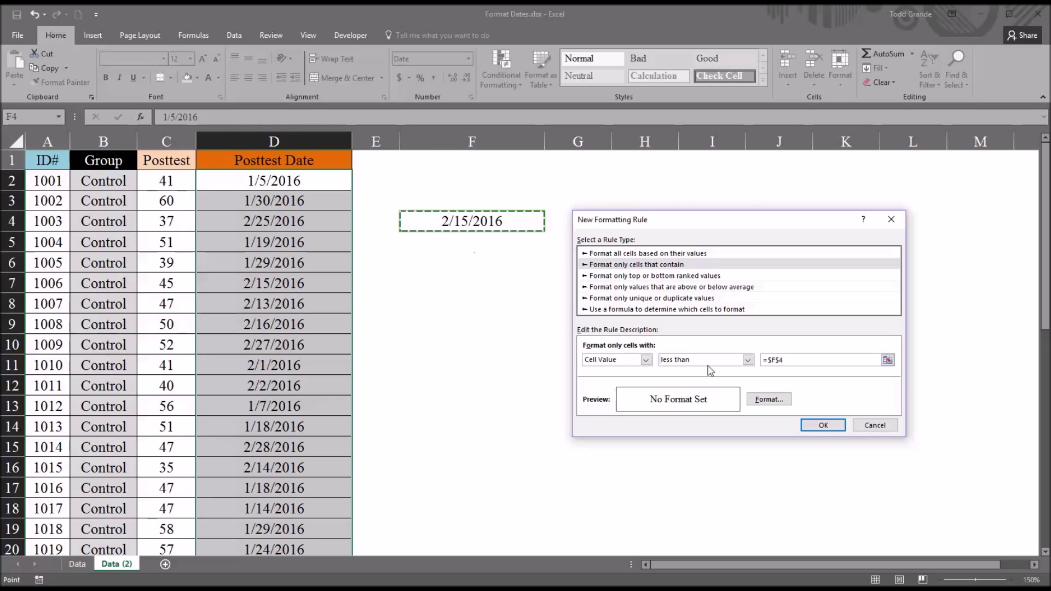
left_click(769, 401)
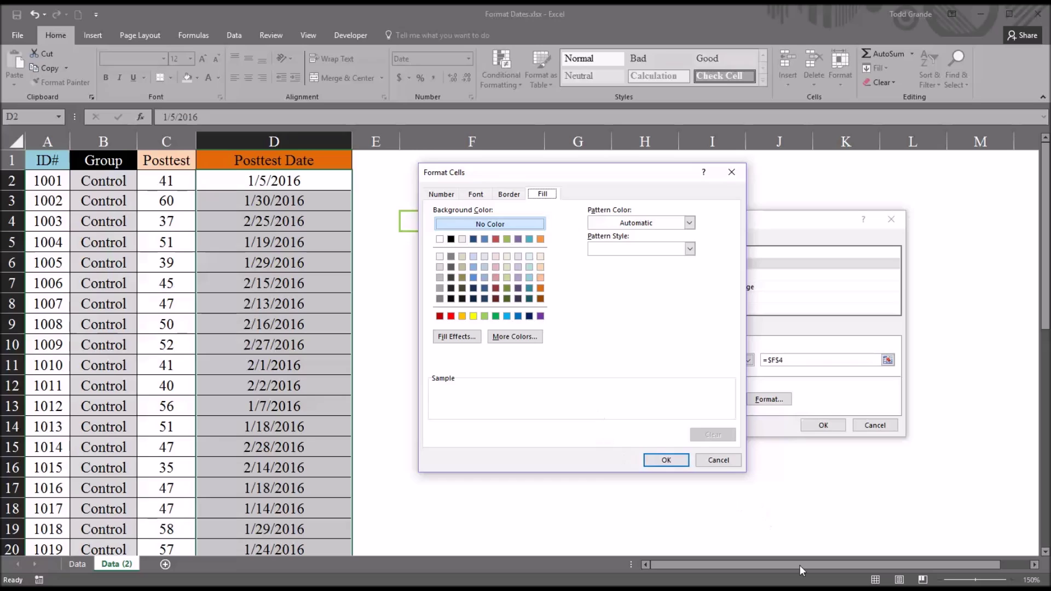
Step: Give the less-than-$F$4 rule a red fill and apply it
left_click(495, 239)
left_click(508, 195)
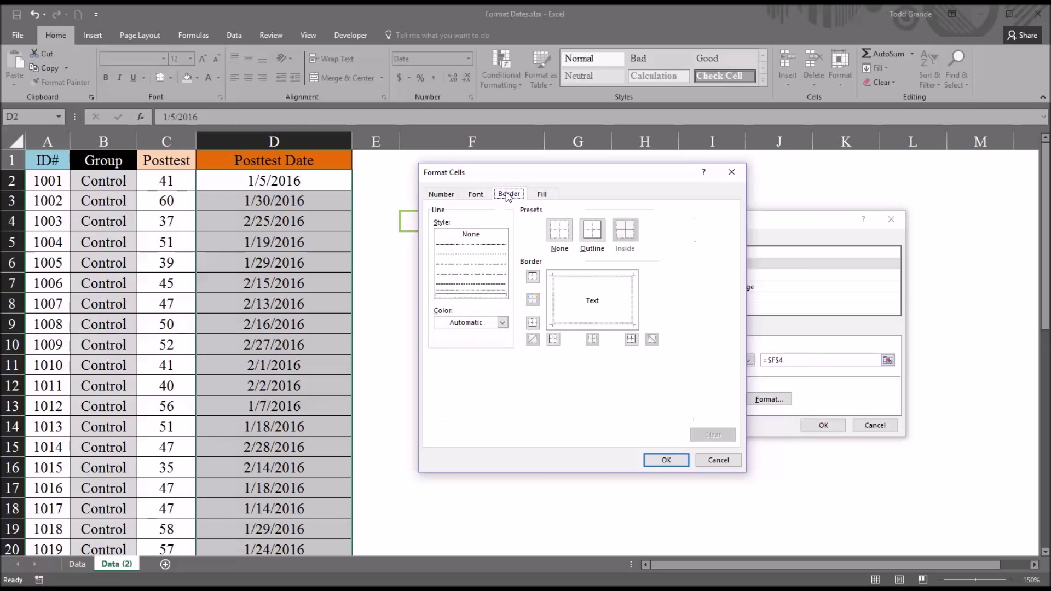
left_click(476, 195)
left_click(442, 196)
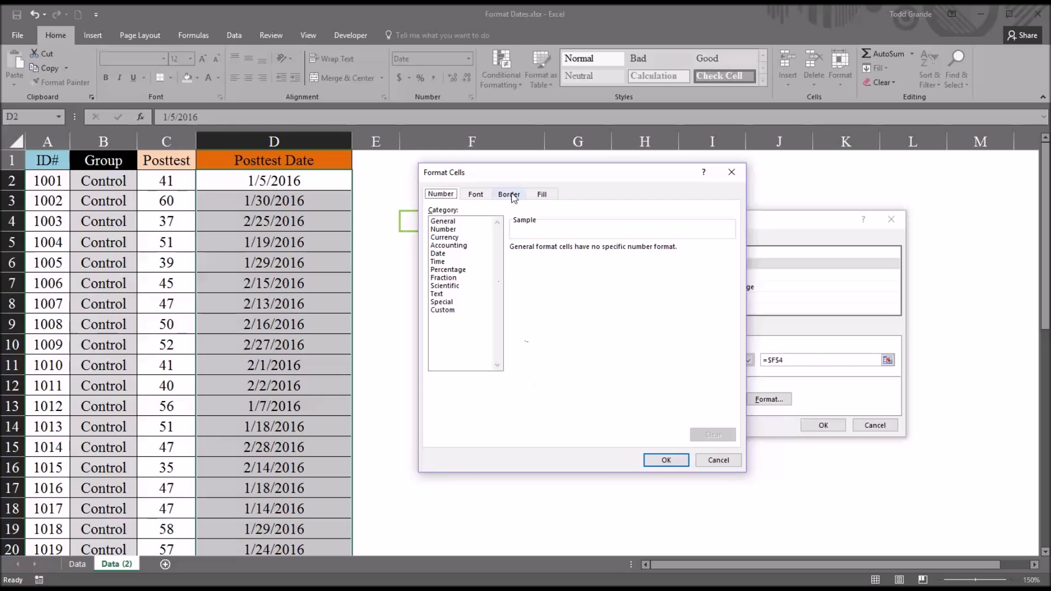
left_click(538, 196)
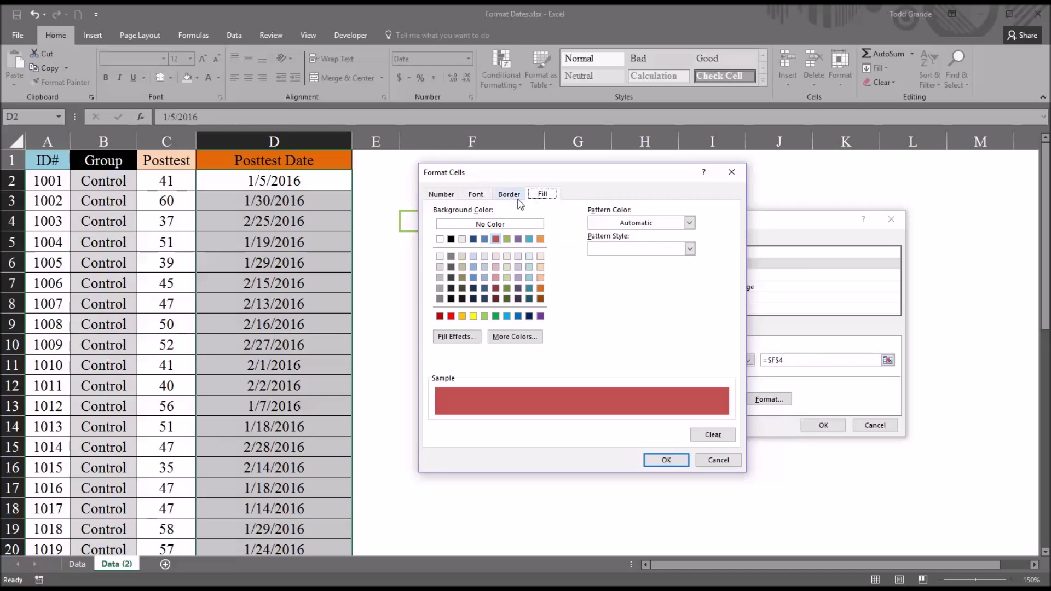
left_click(669, 460)
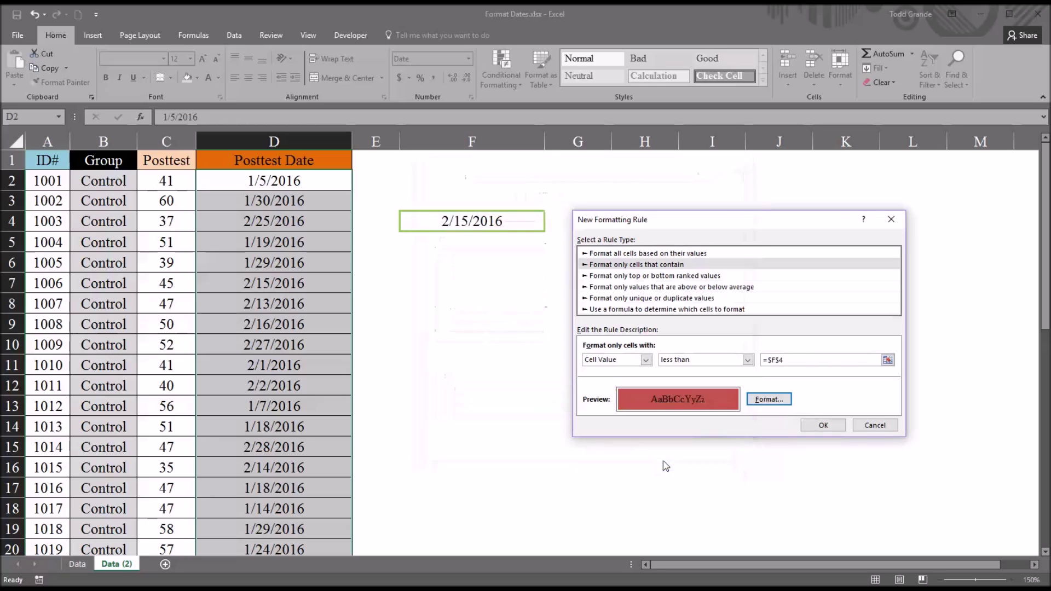
left_click(823, 427)
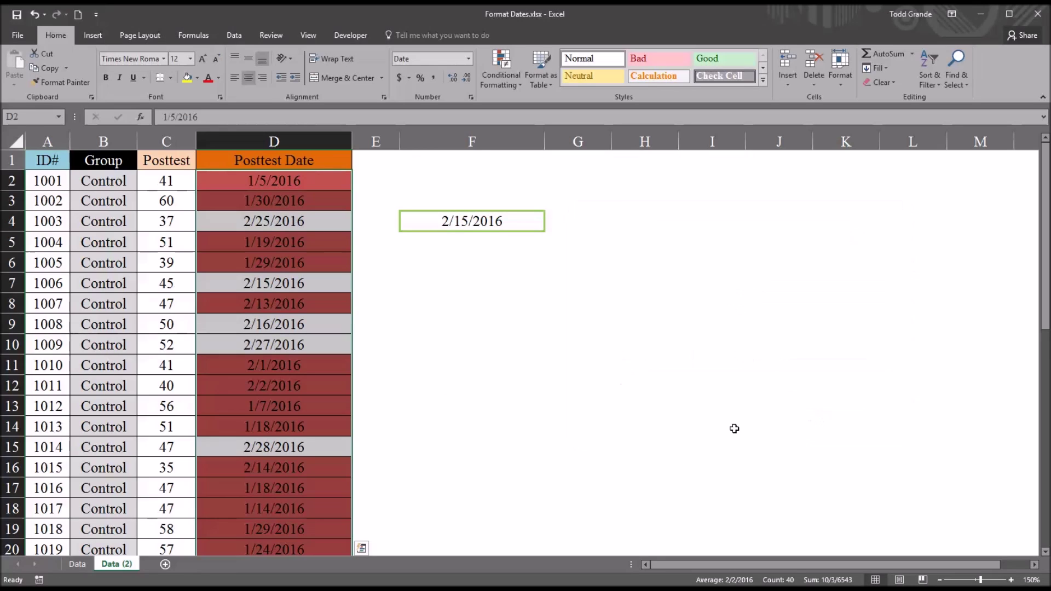
left_click(458, 284)
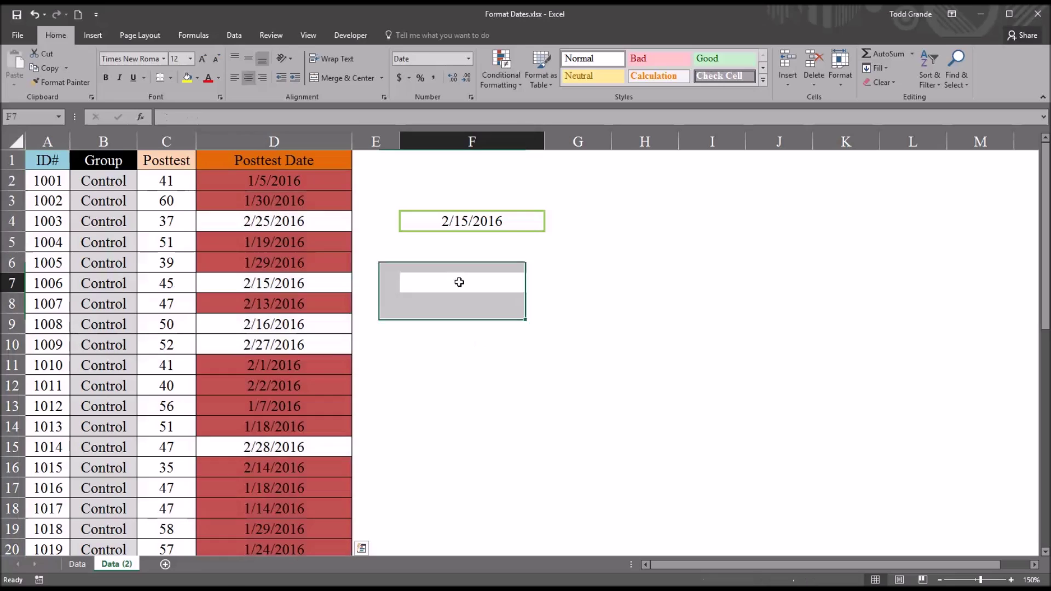
left_click(470, 222)
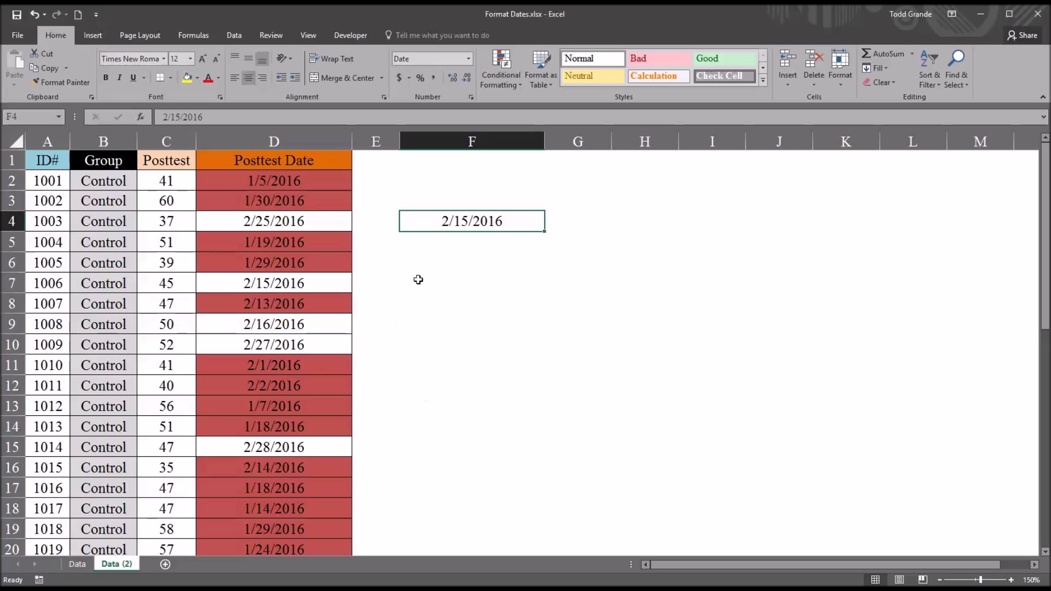
left_click(305, 187)
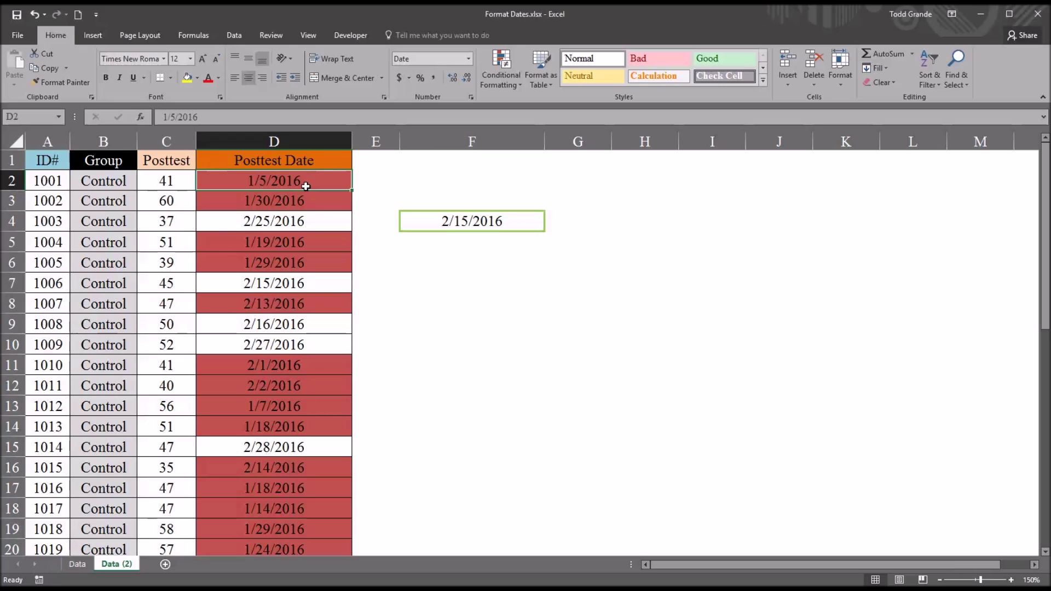
key("ctrl+shift+Down")
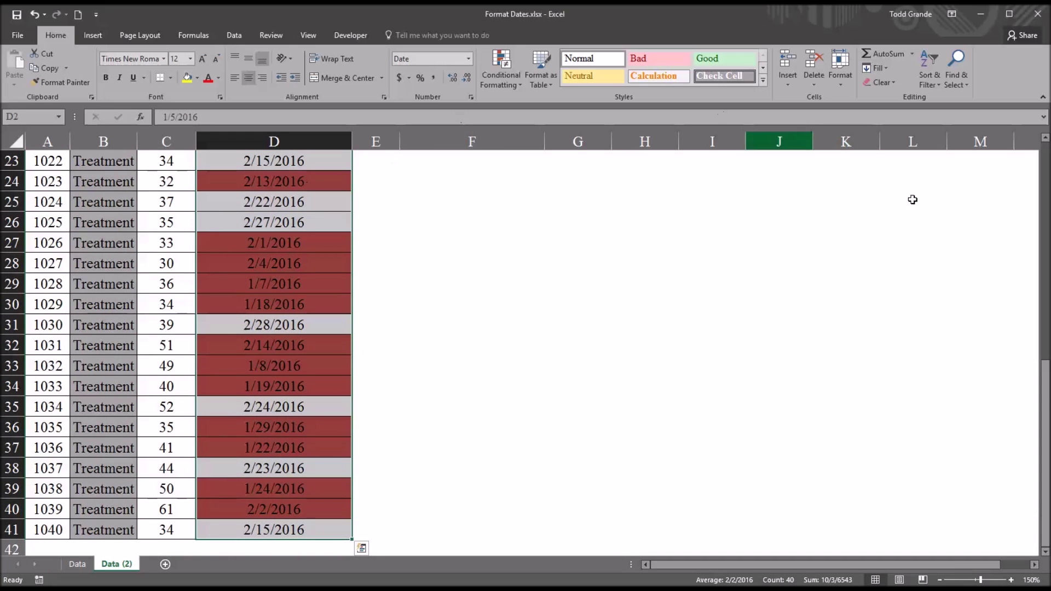
left_click_drag(1045, 365, 1037, 146)
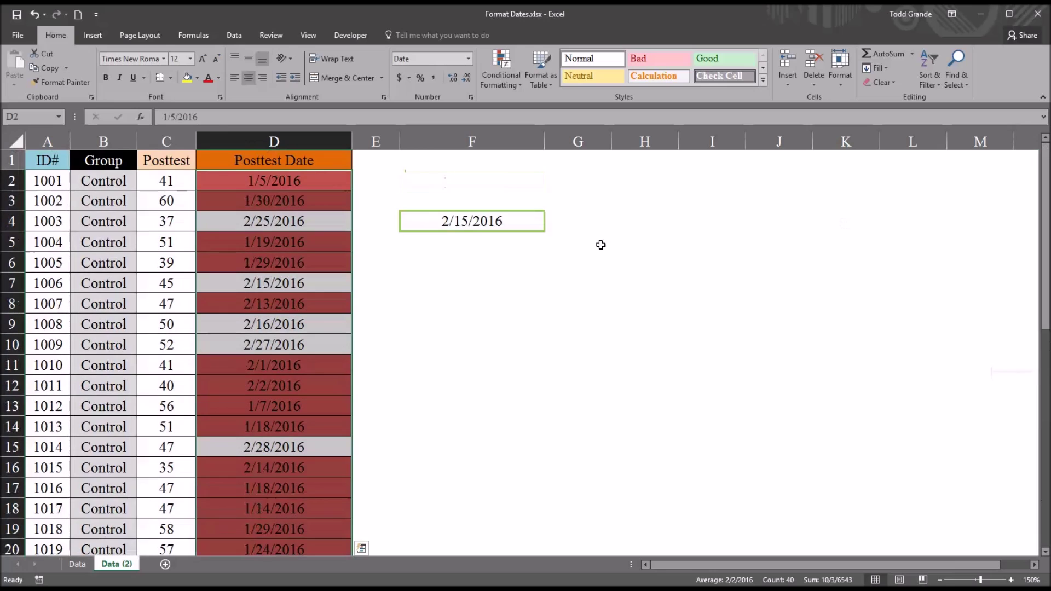
Step: Create a new 'cells that contain' rule for values greater than =$F$4
left_click(501, 72)
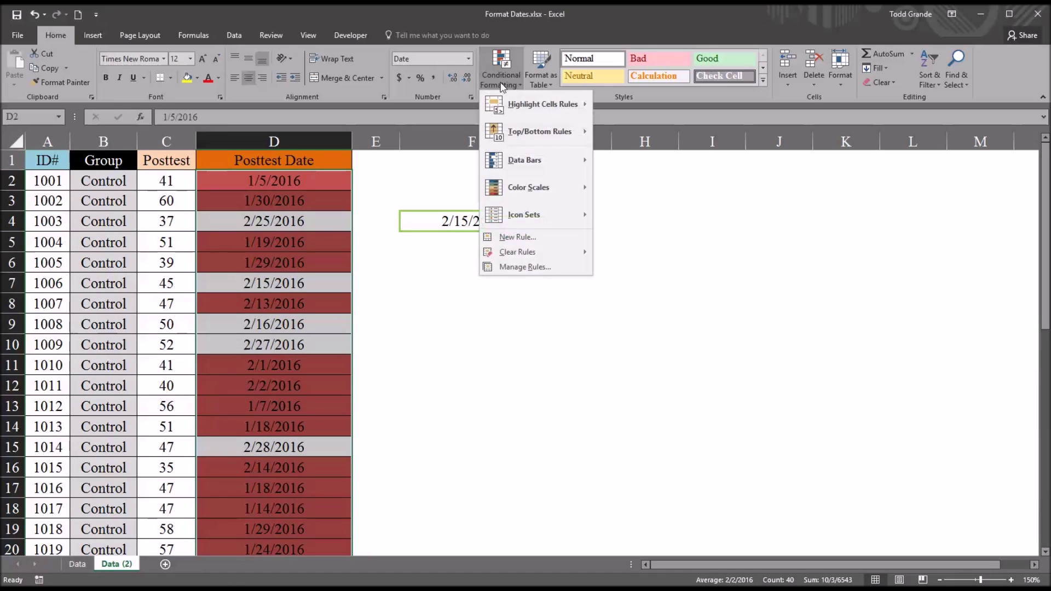
left_click(525, 238)
left_click(646, 238)
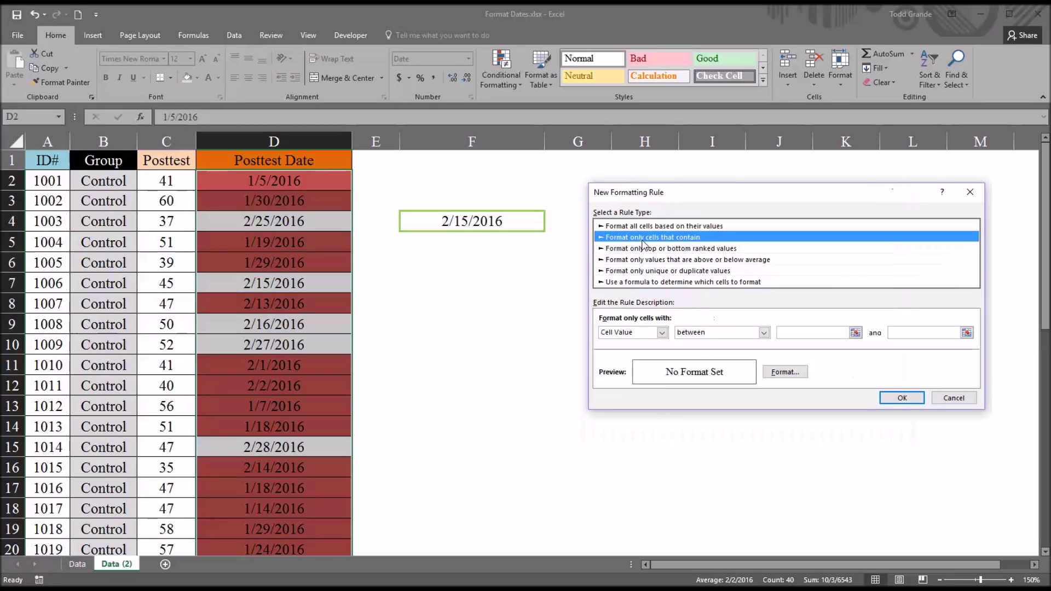
left_click(765, 333)
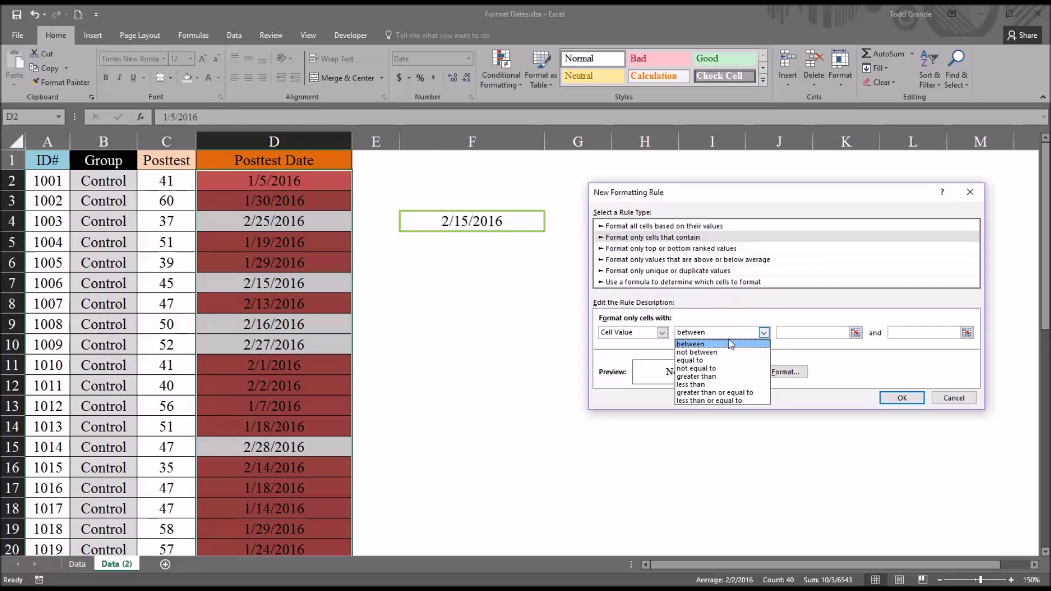
left_click(723, 376)
left_click(792, 333)
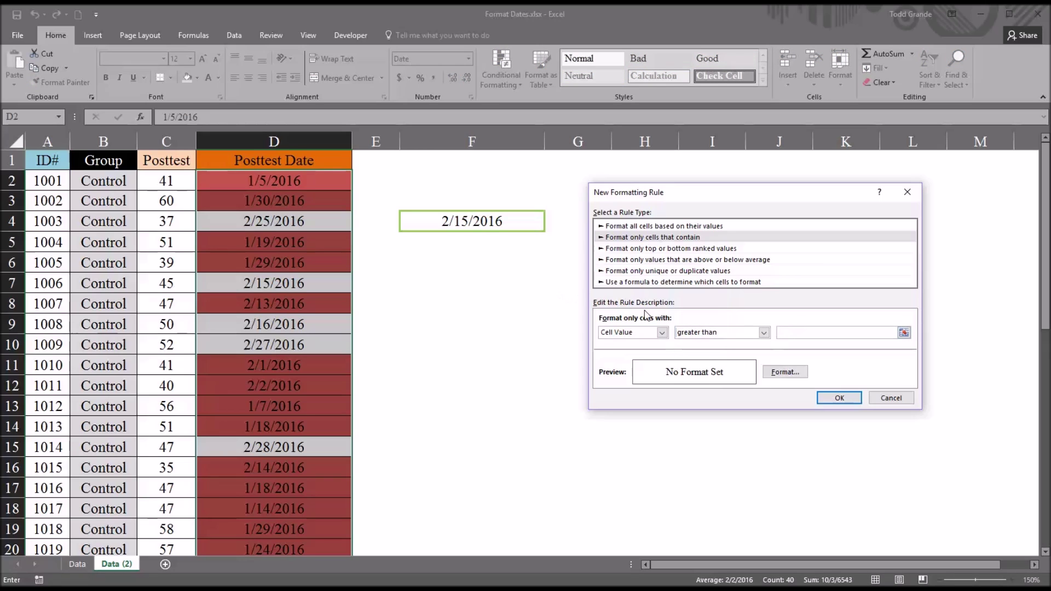
left_click(464, 227)
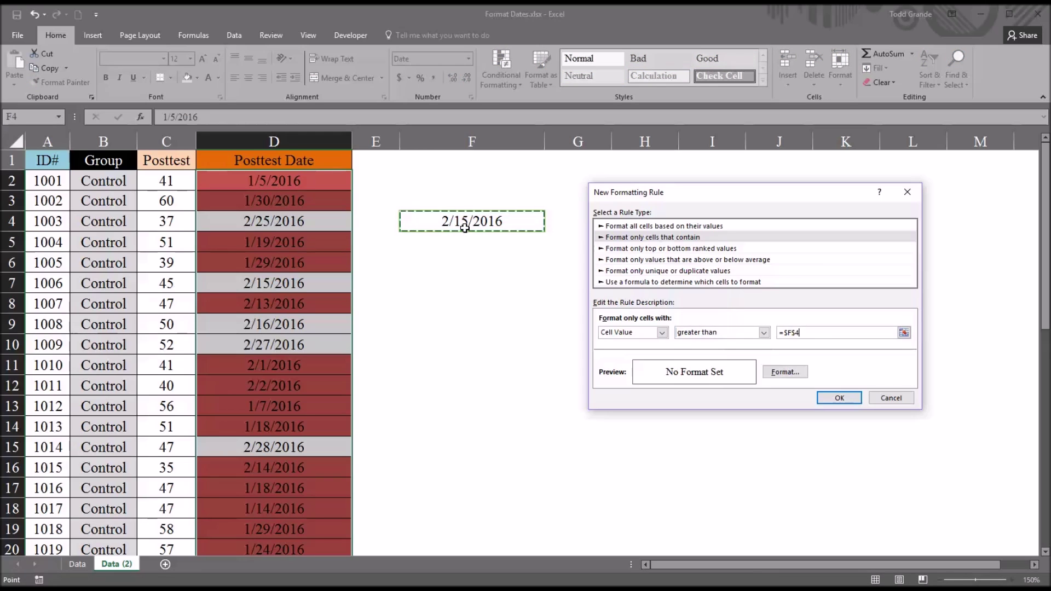
Step: Give the greater-than rule a green fill and confirm it
left_click(784, 372)
left_click(707, 160)
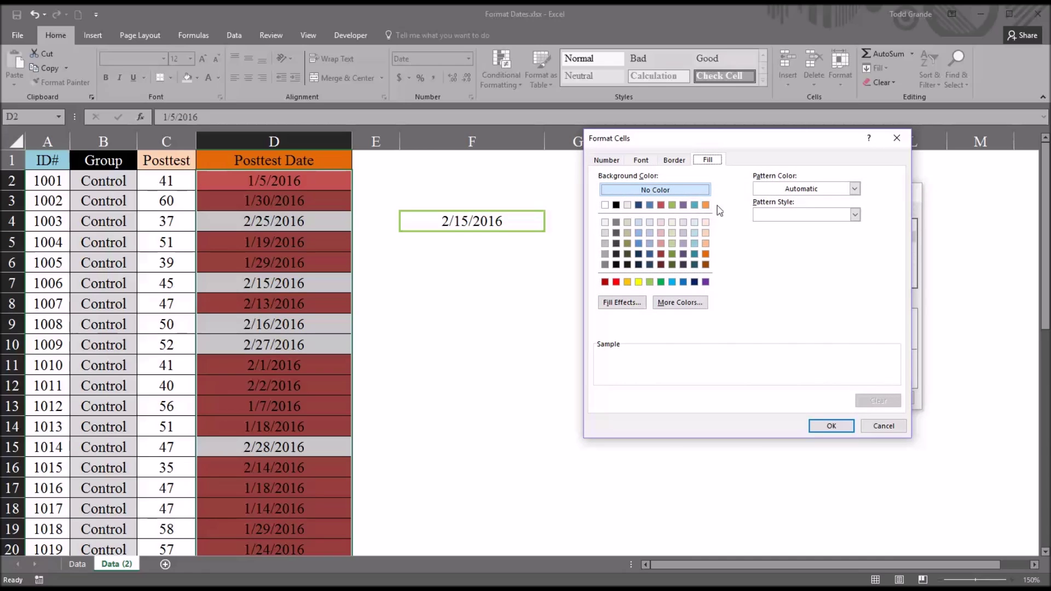
left_click(672, 206)
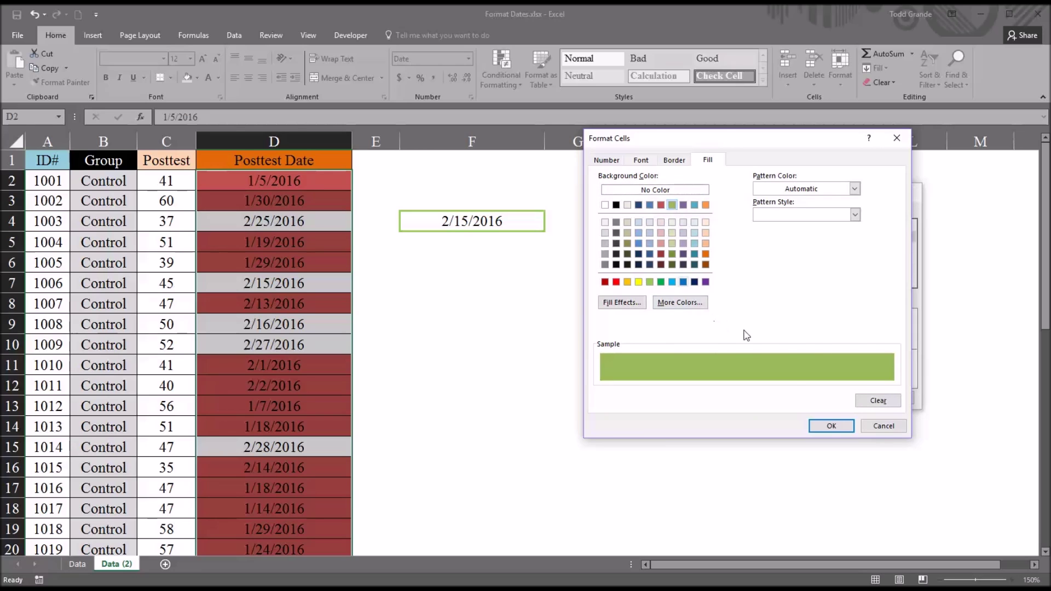
left_click(830, 426)
left_click(831, 400)
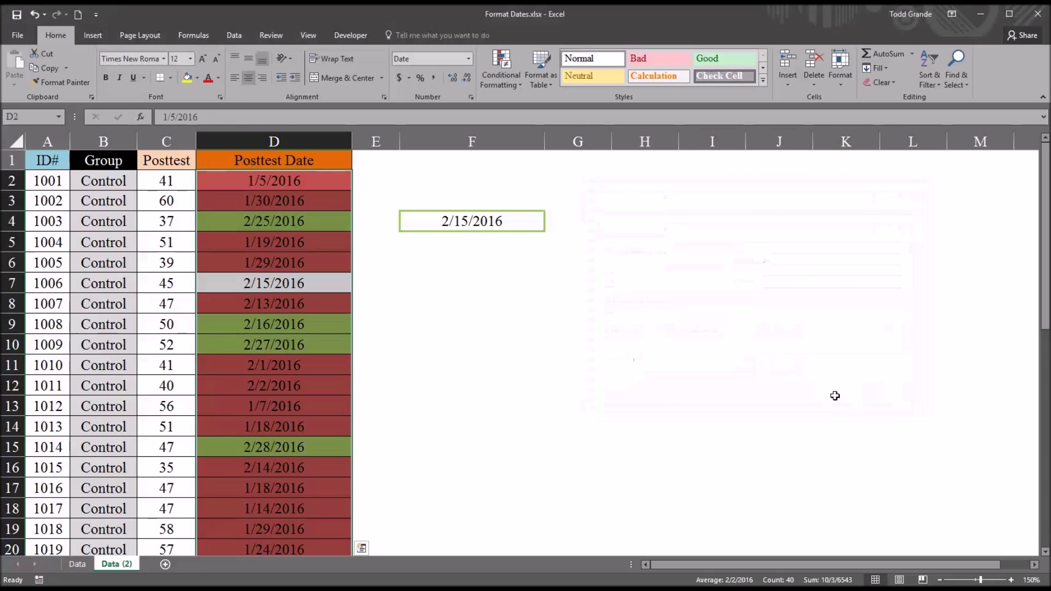
left_click(554, 347)
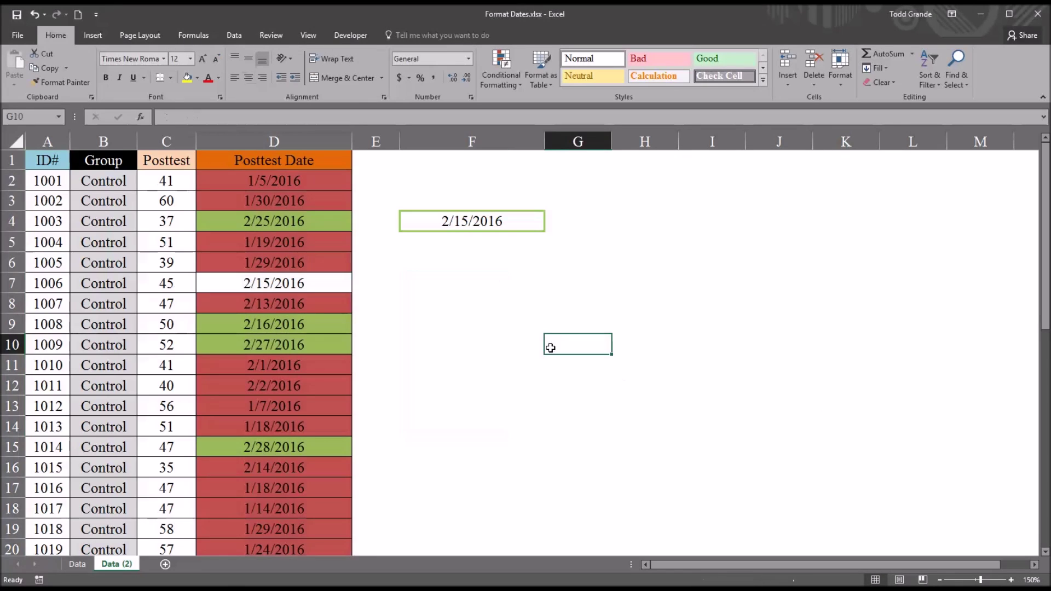
left_click(446, 229)
left_click(324, 222)
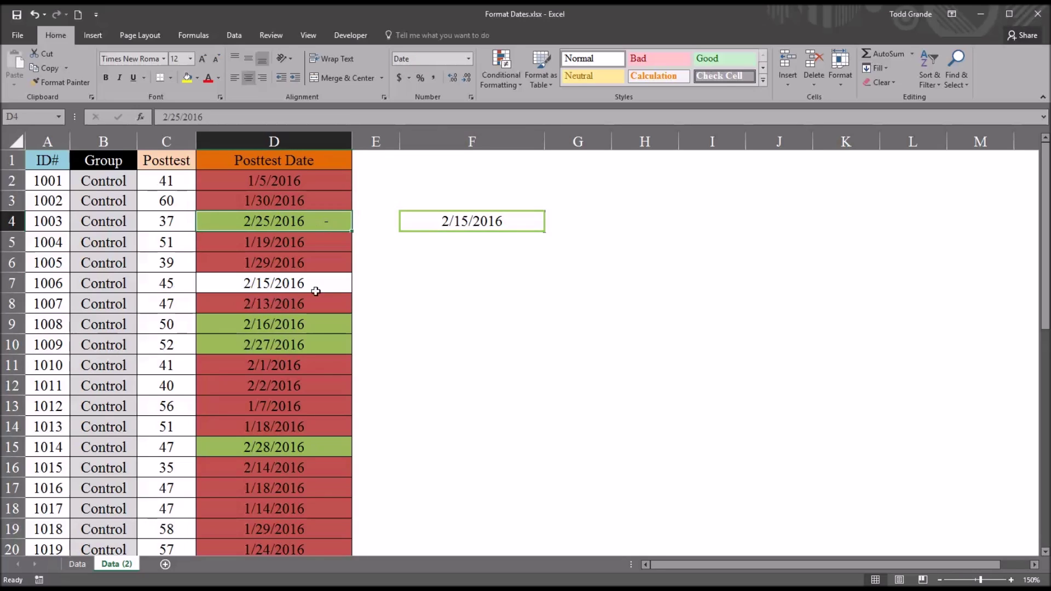
left_click(311, 324)
left_click(307, 344)
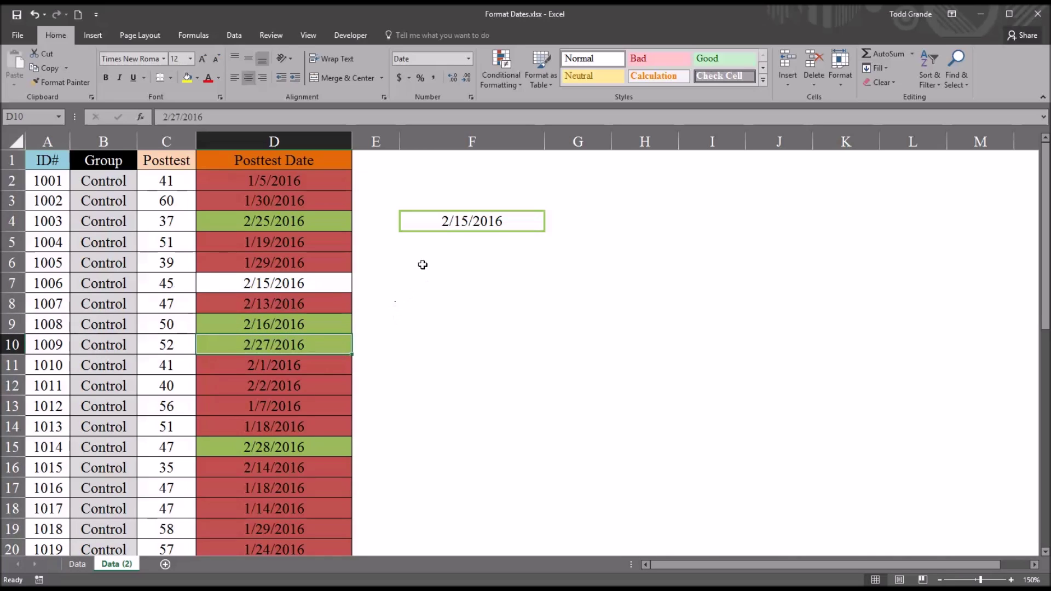
left_click(446, 222)
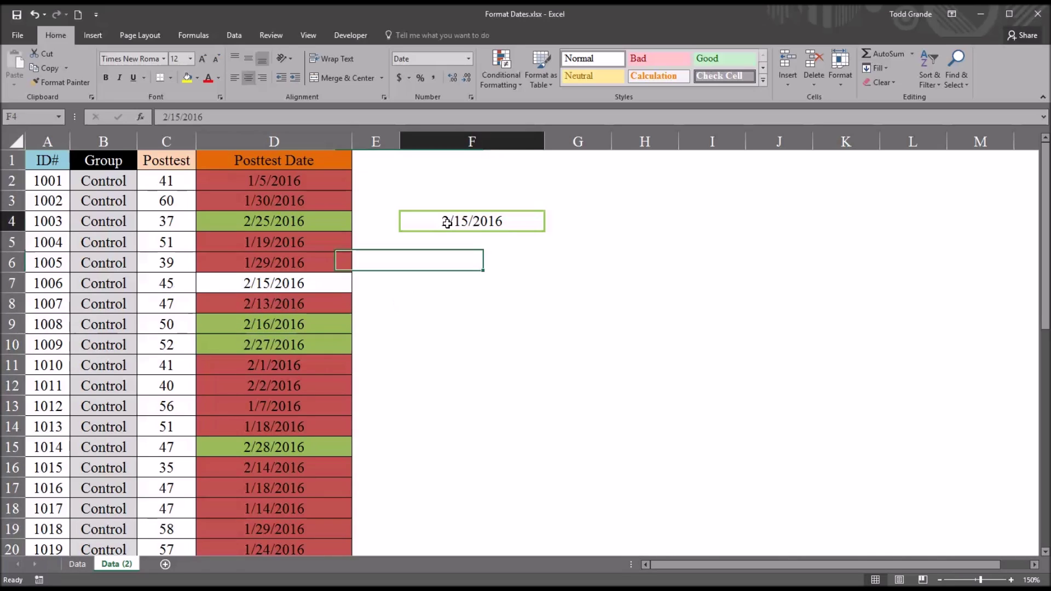
left_click(336, 282)
left_click(436, 222)
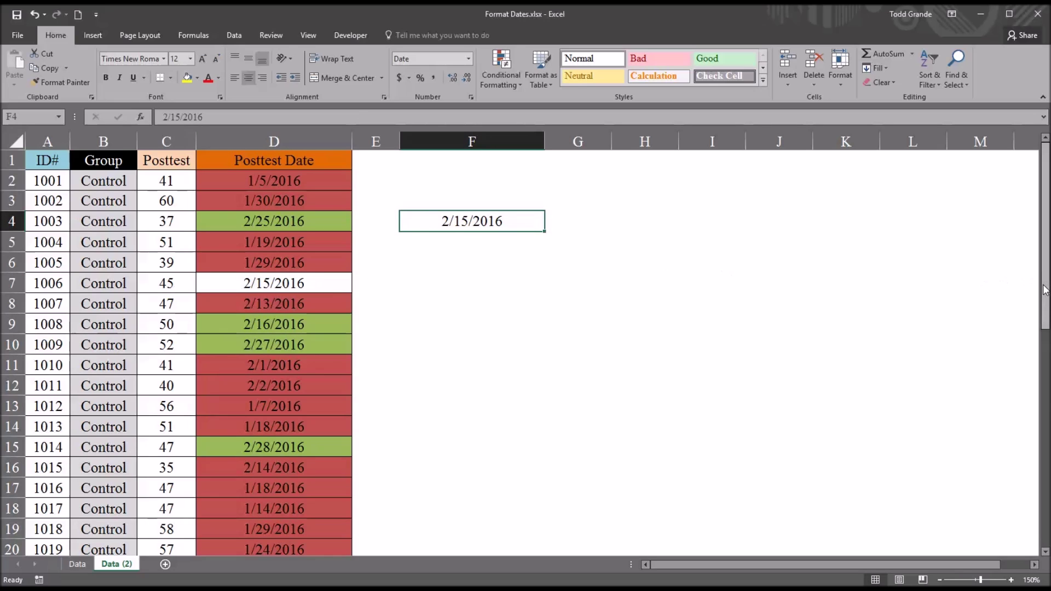
mouse_move(1045, 287)
left_mouse_down()
mouse_move(1005, 529)
mouse_move(1009, 255)
left_mouse_up()
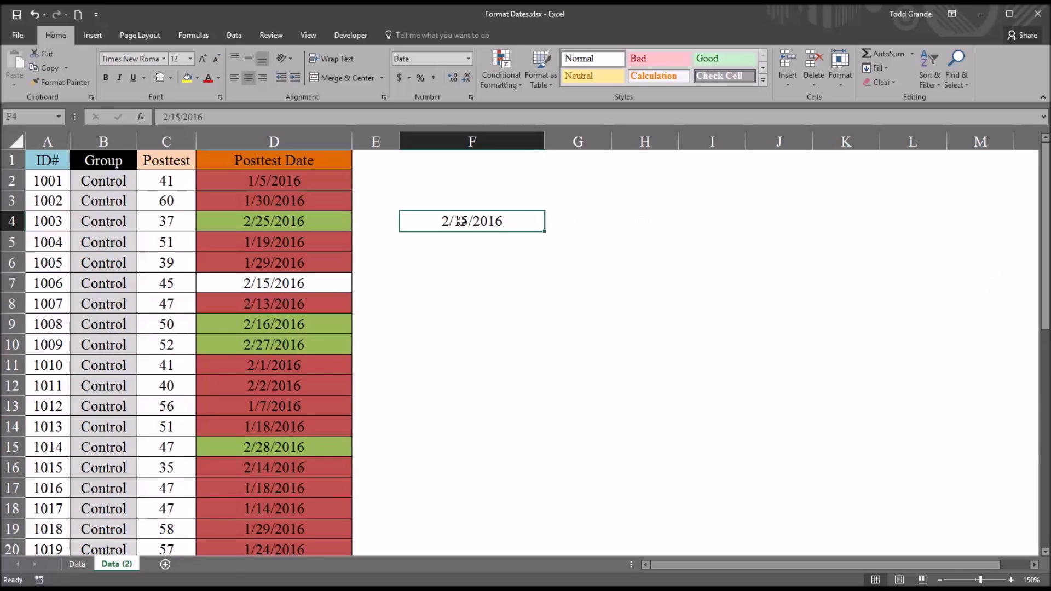
left_click(460, 249)
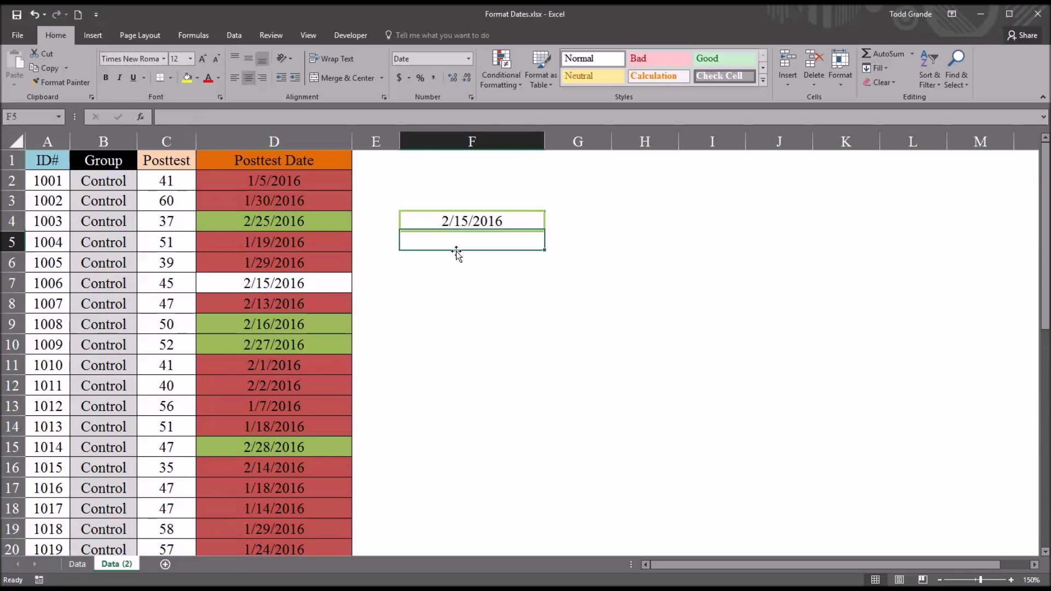
left_click(444, 221)
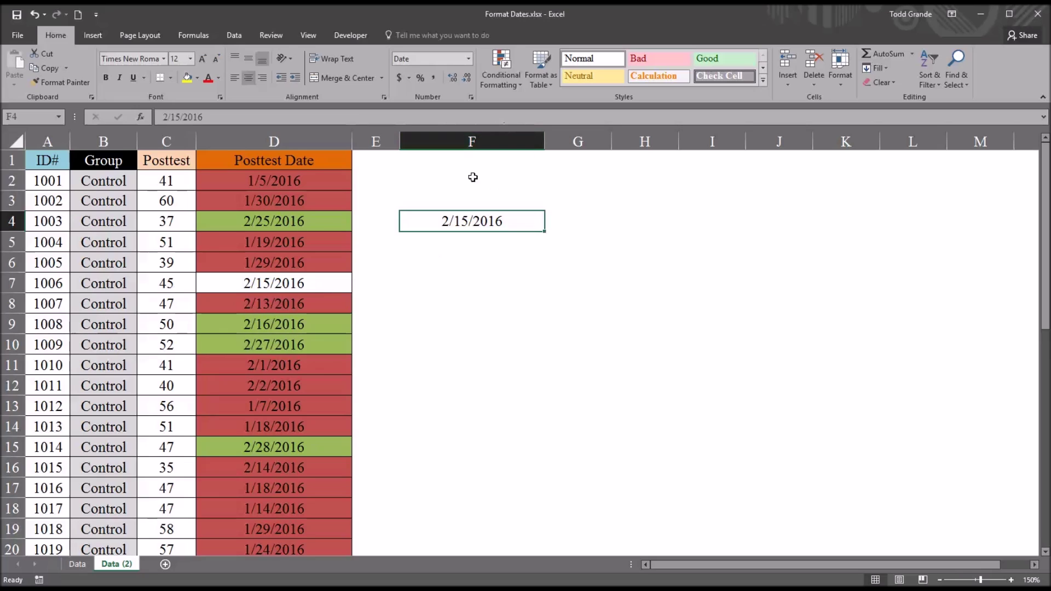
Step: Select the posttest dates D2:D41
left_click(308, 182)
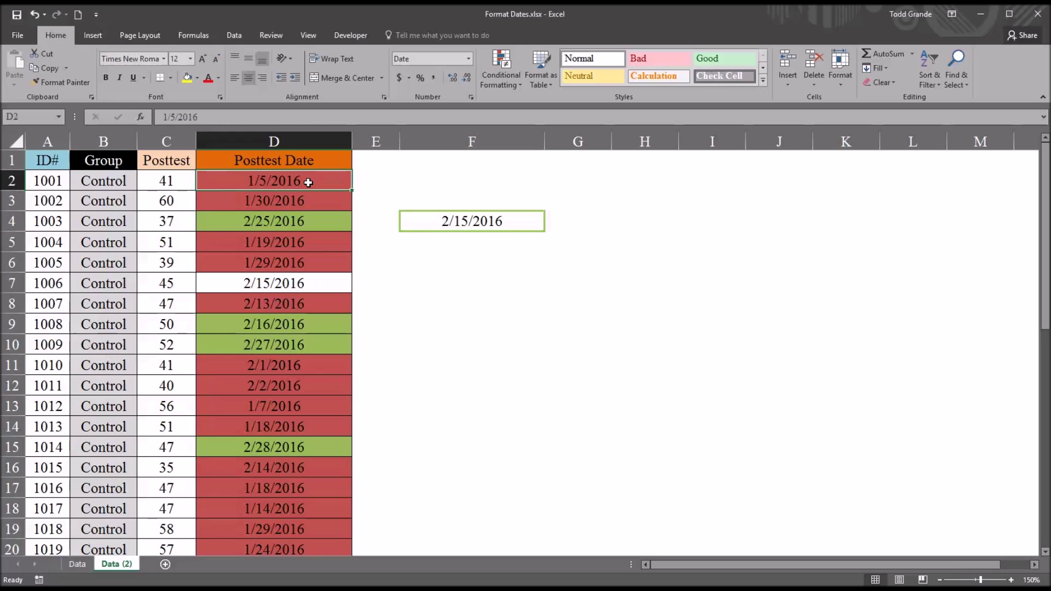
key("ctrl+shift+Down")
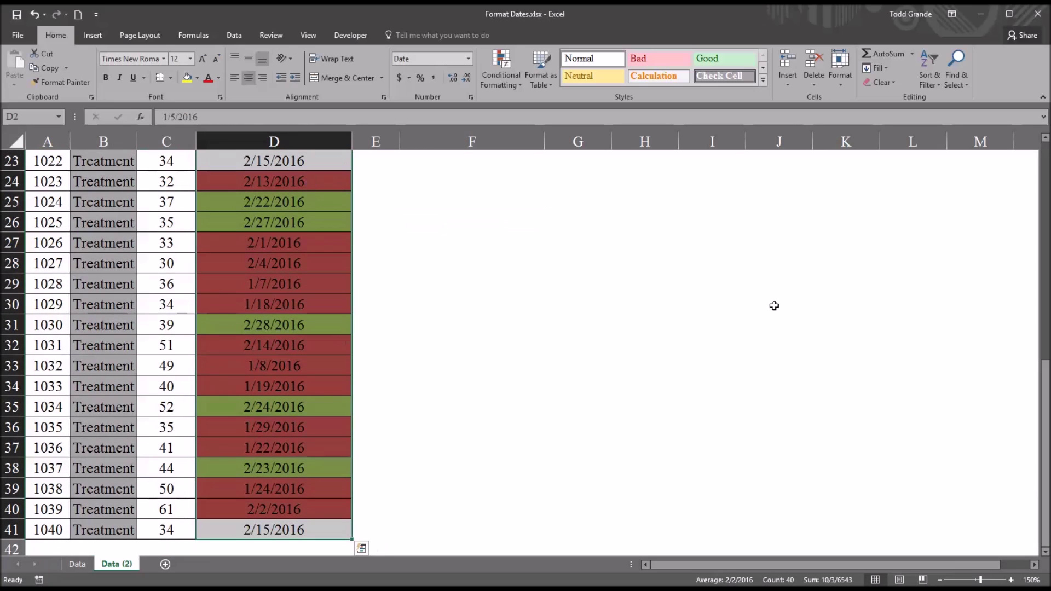
left_click_drag(1041, 400, 1027, 164)
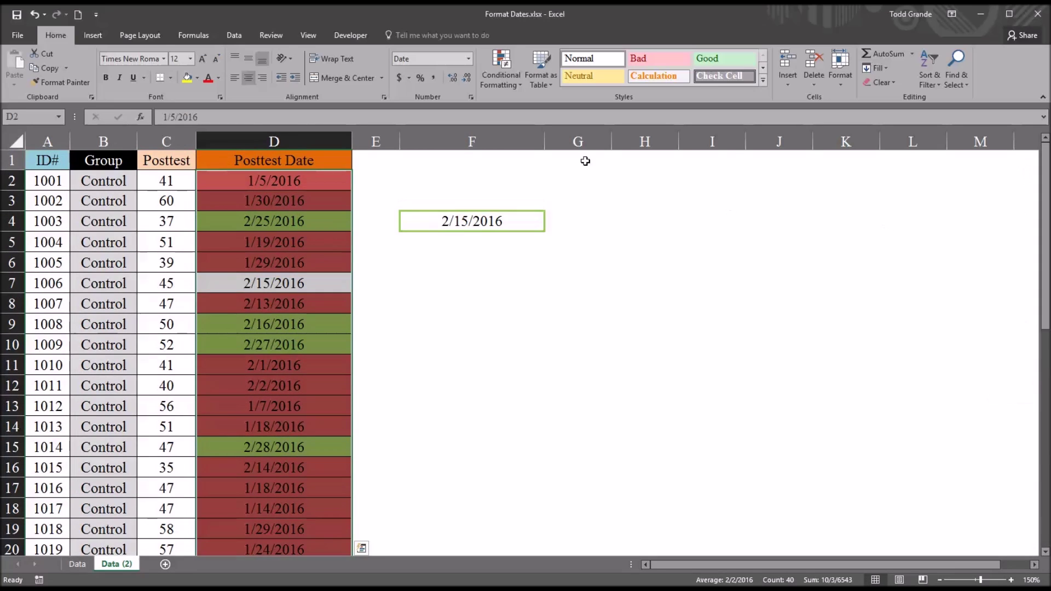
Step: Create a new rule for cell values equal to =$F$4
left_click(501, 81)
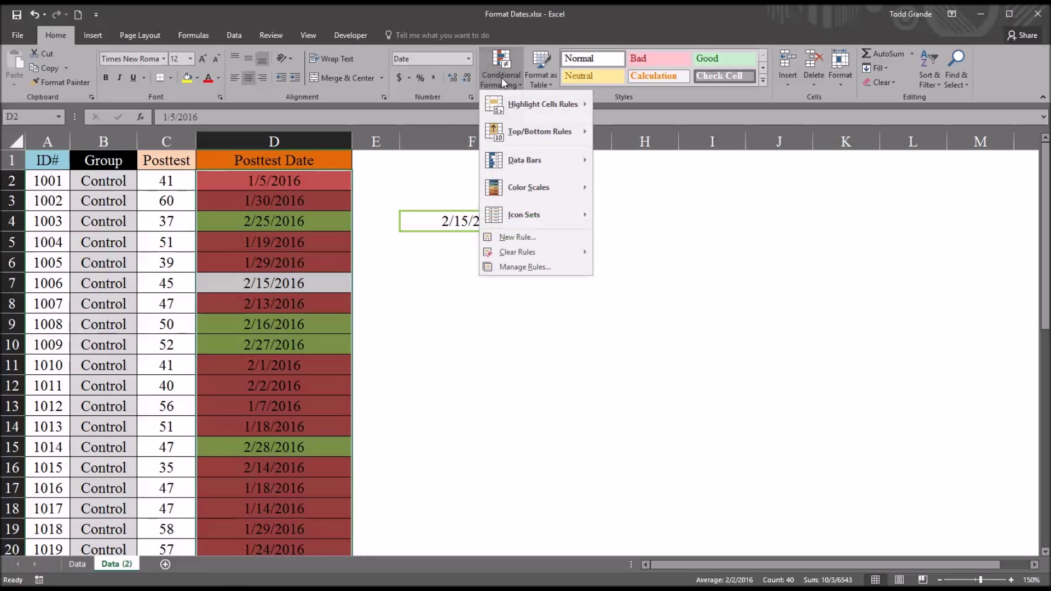
left_click(549, 239)
left_click(663, 224)
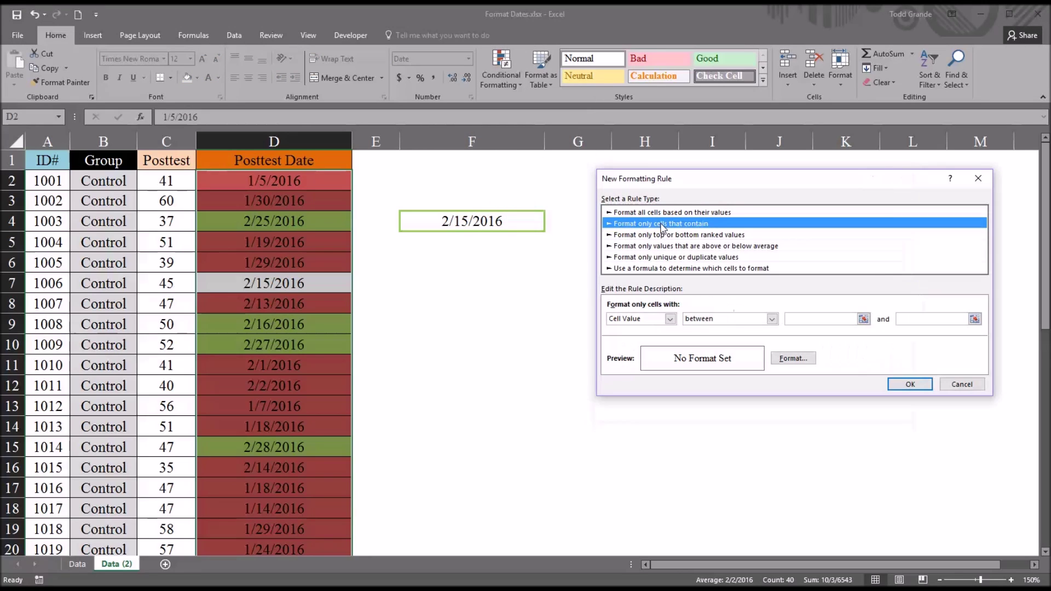
left_click(773, 319)
left_click(735, 345)
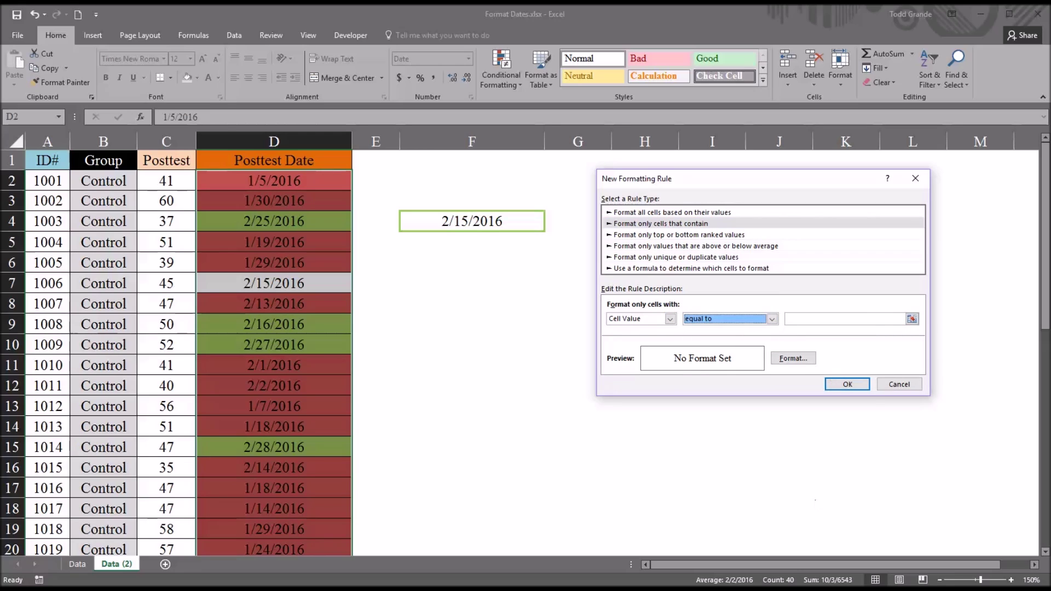
left_click(802, 320)
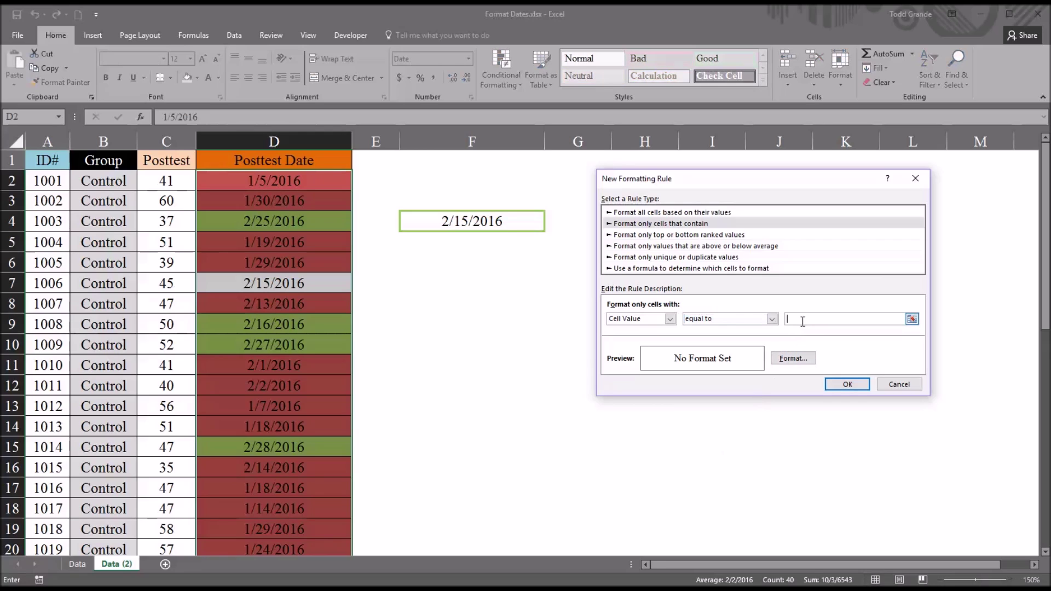
left_click(507, 223)
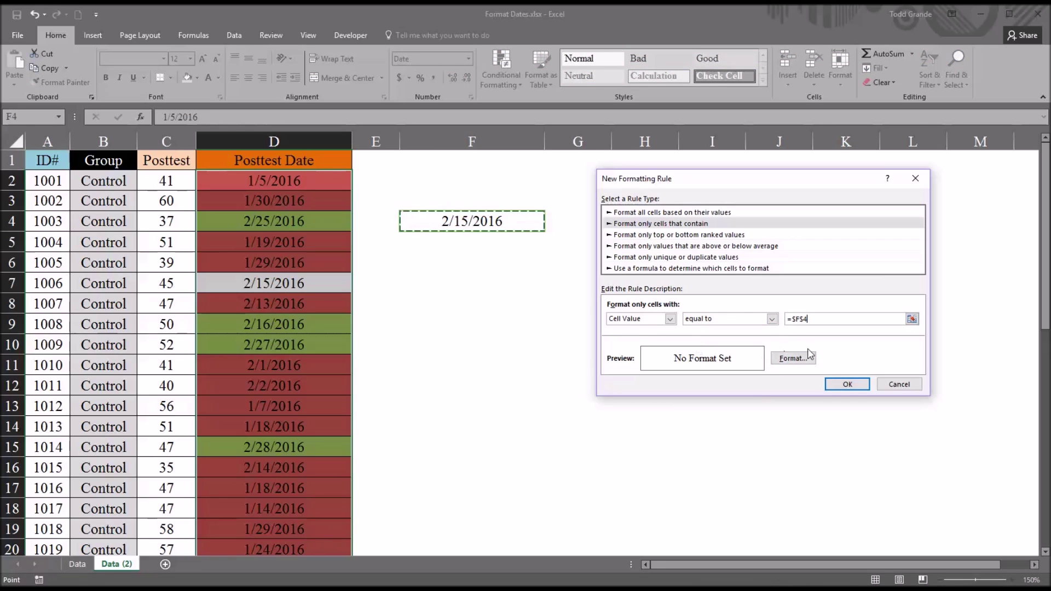
Step: Give the equal-date rule a light grey fill and finish it
left_click(792, 358)
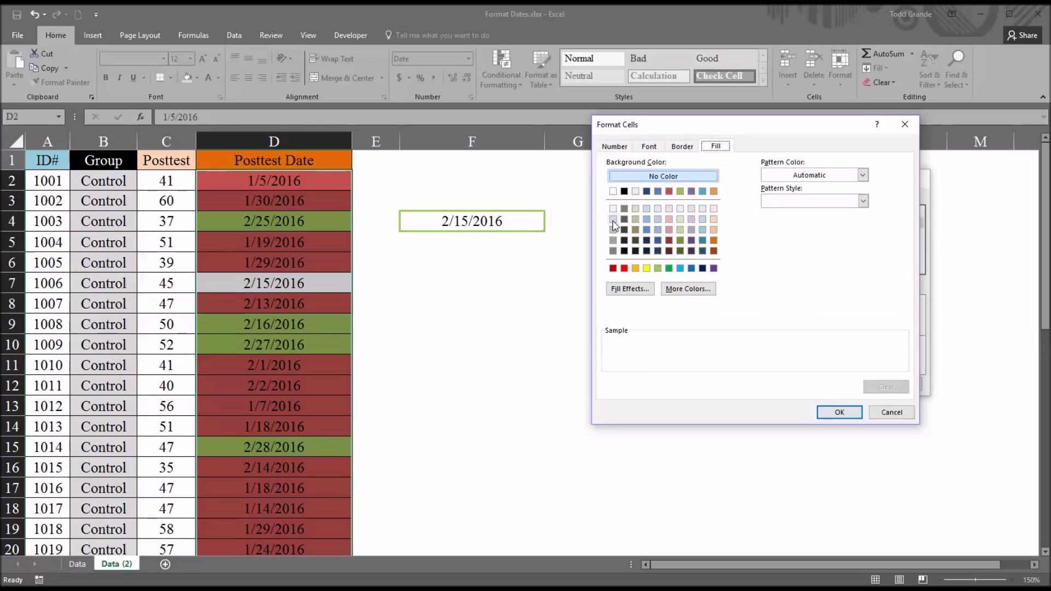
left_click(613, 220)
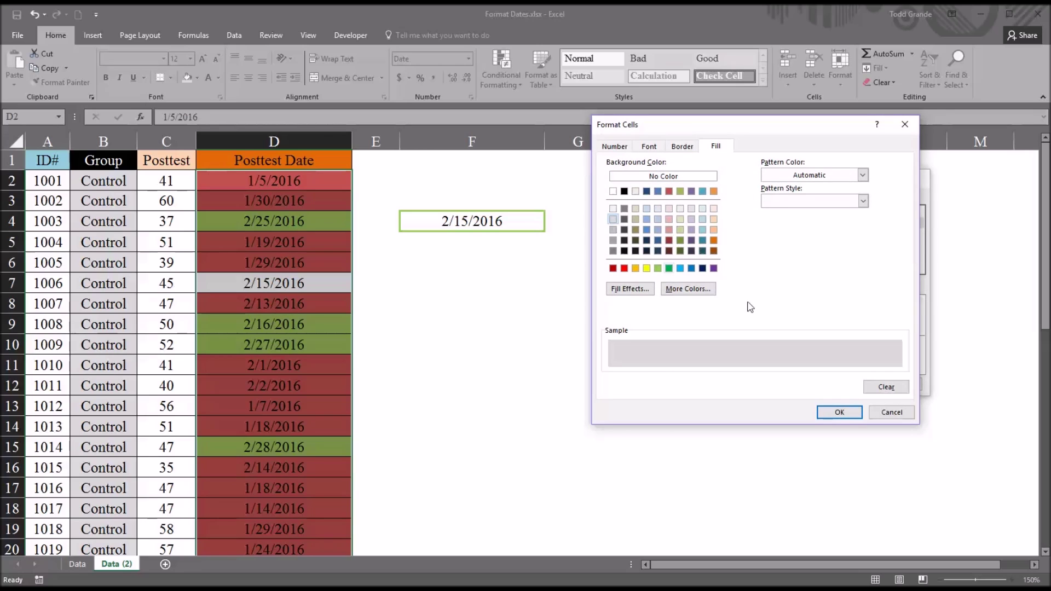
left_click(840, 412)
left_click(848, 384)
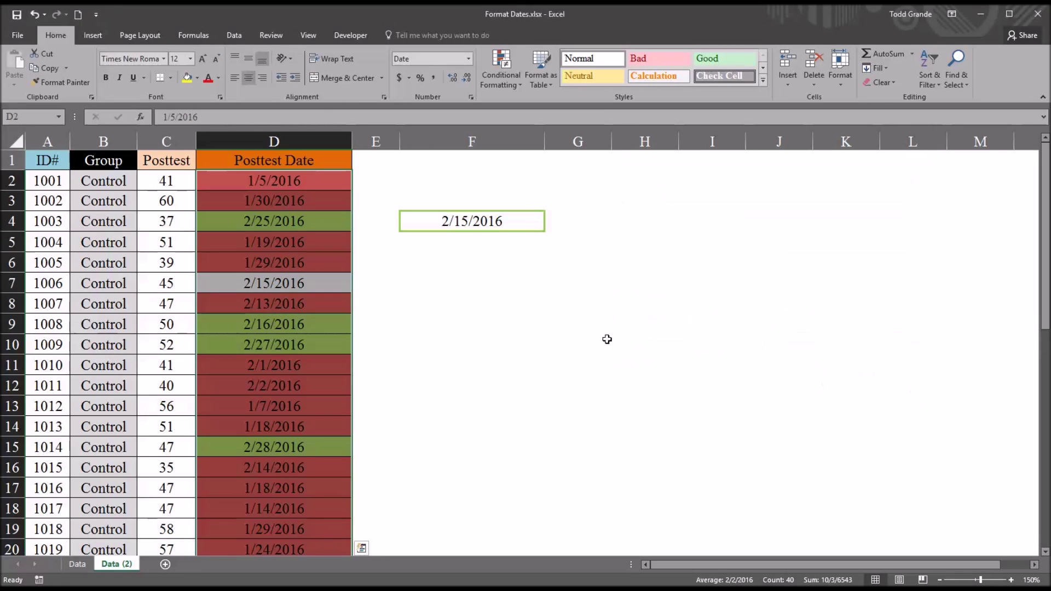
left_click(607, 344)
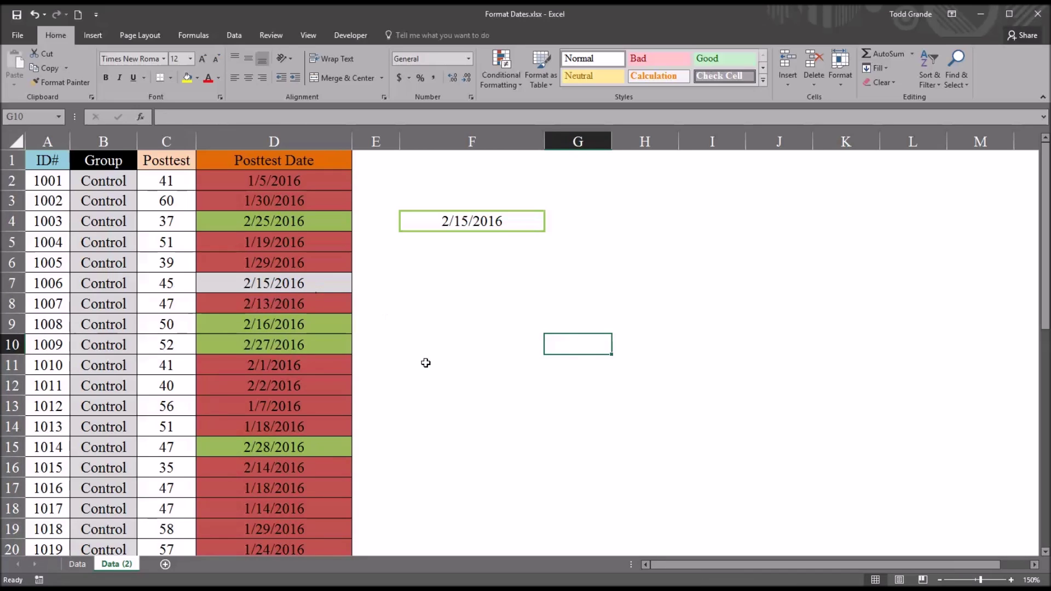
left_click(321, 281)
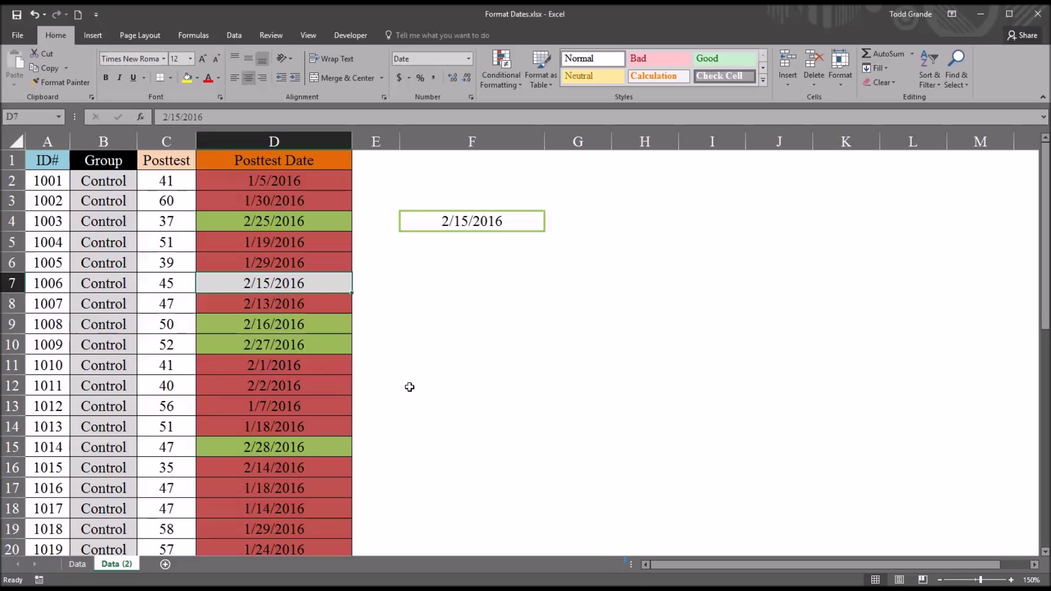
left_click(434, 228)
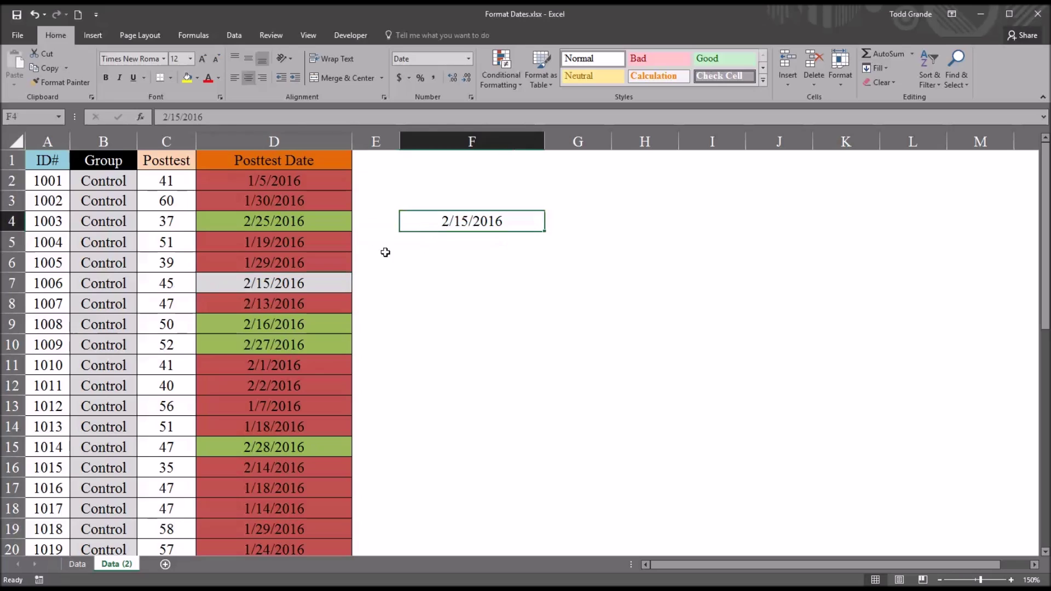
left_click(321, 284)
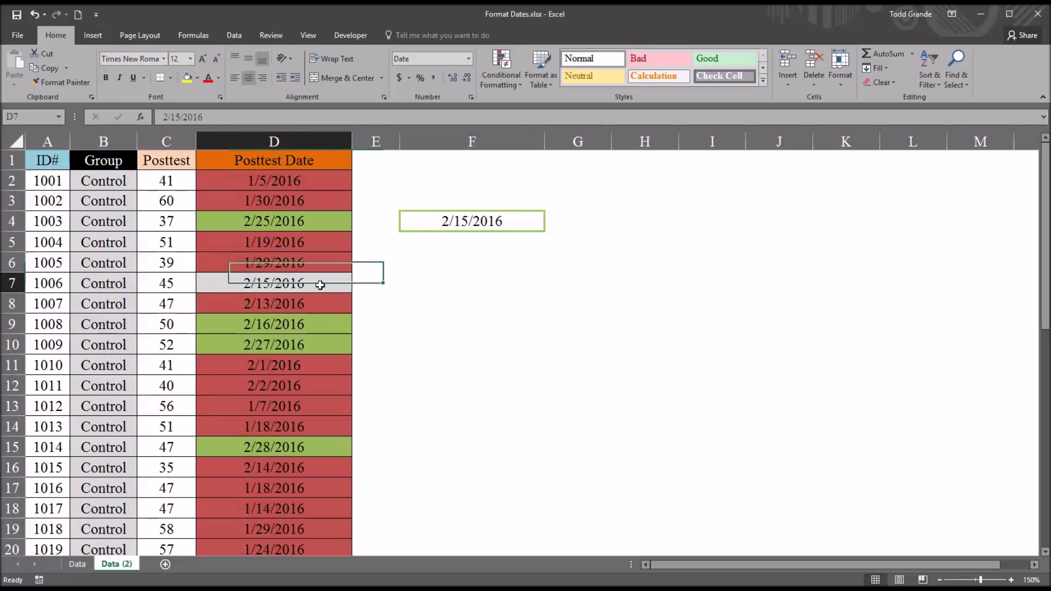
Step: Delete the grey 'equal to =$F$4' rule in the Rules Manager
left_click(502, 83)
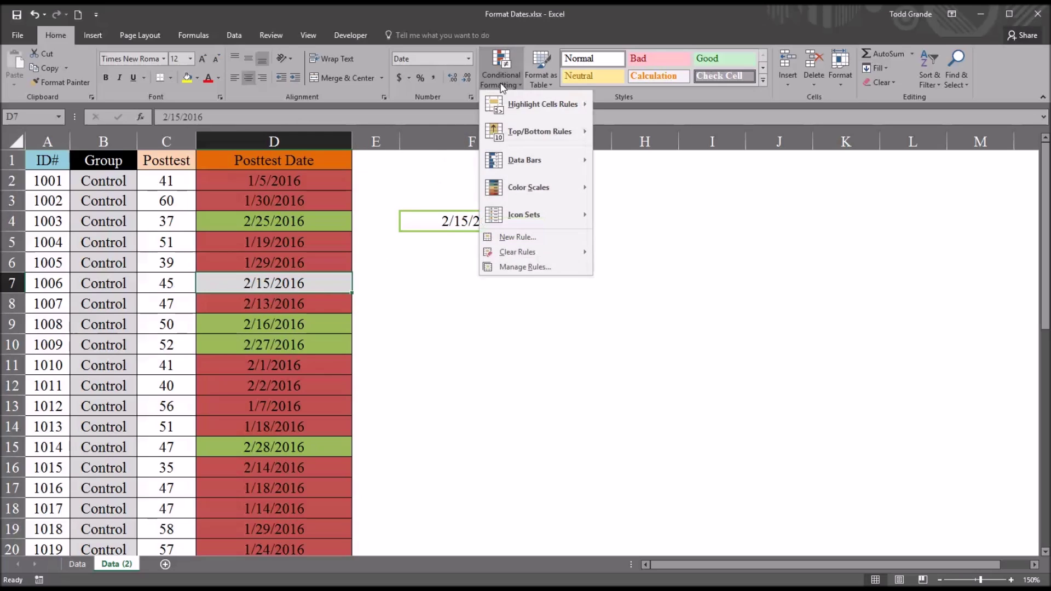
left_click(526, 268)
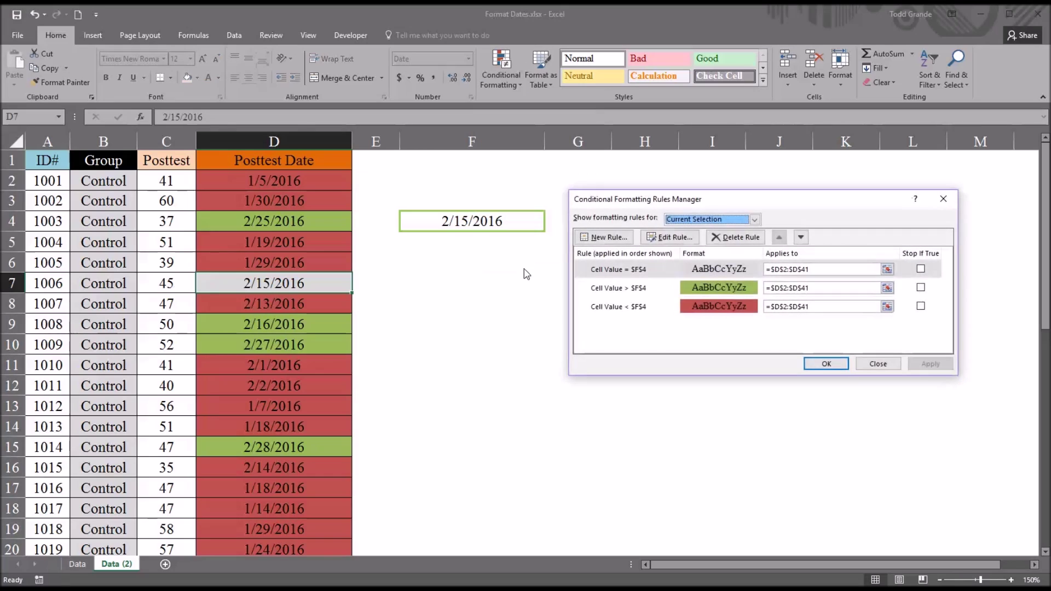
left_click(639, 271)
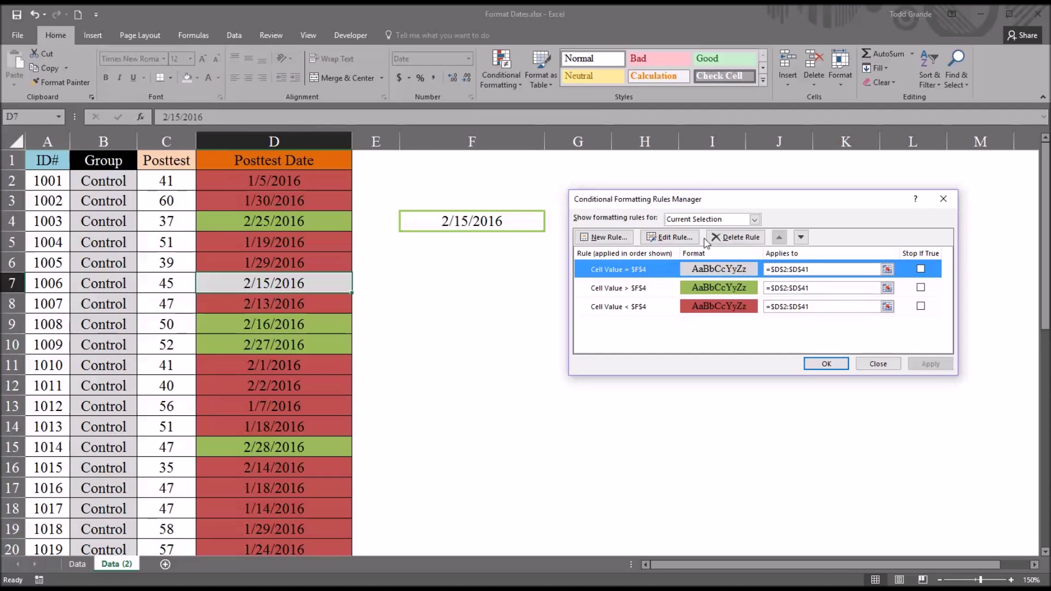
left_click(721, 238)
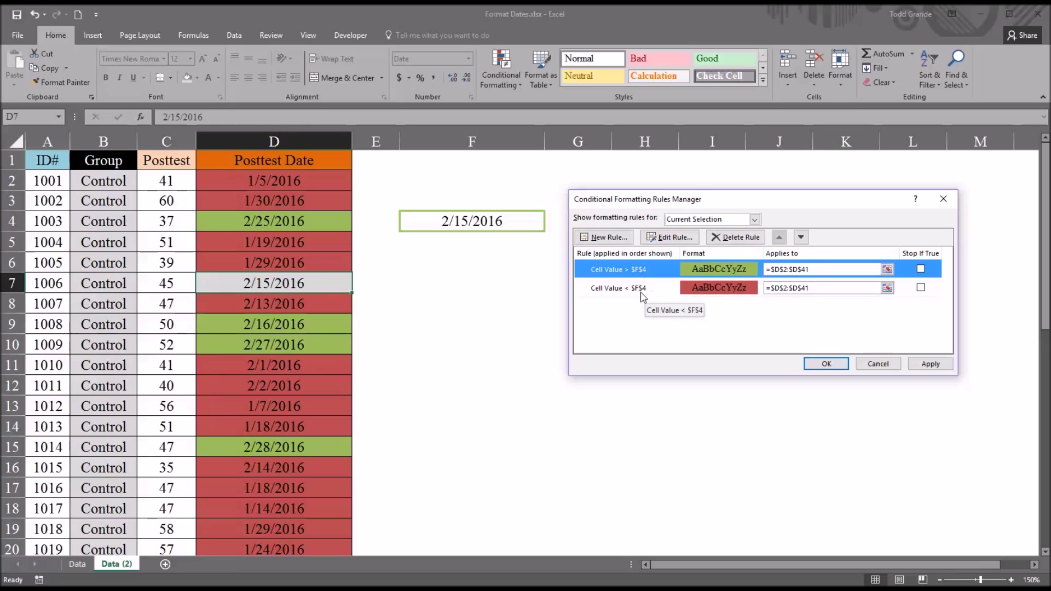
Step: Change the red rule to 'less than or equal to' =$F$4 and apply it
left_click(636, 290)
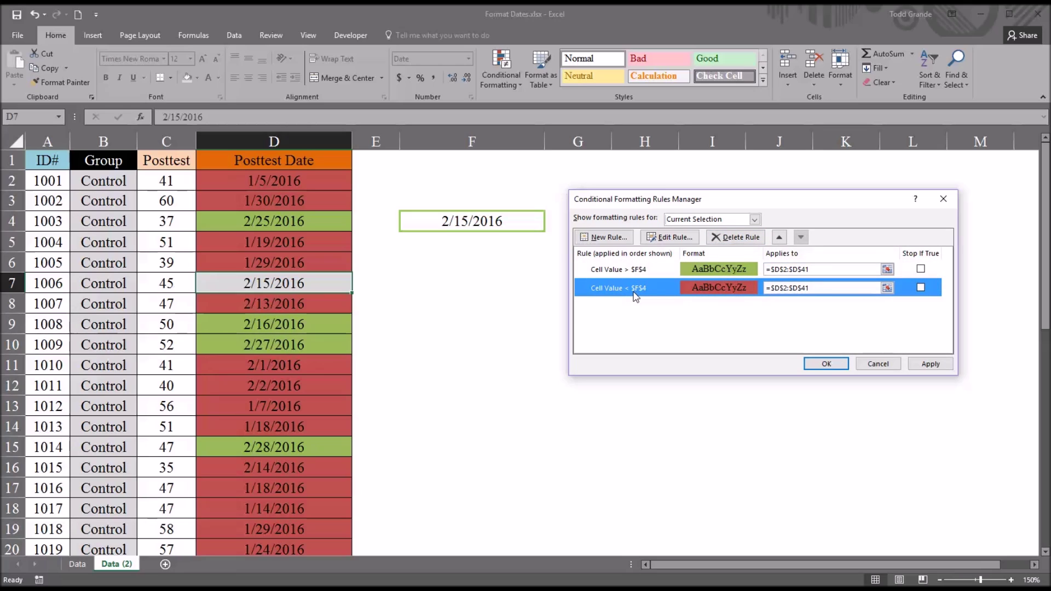
left_click(670, 237)
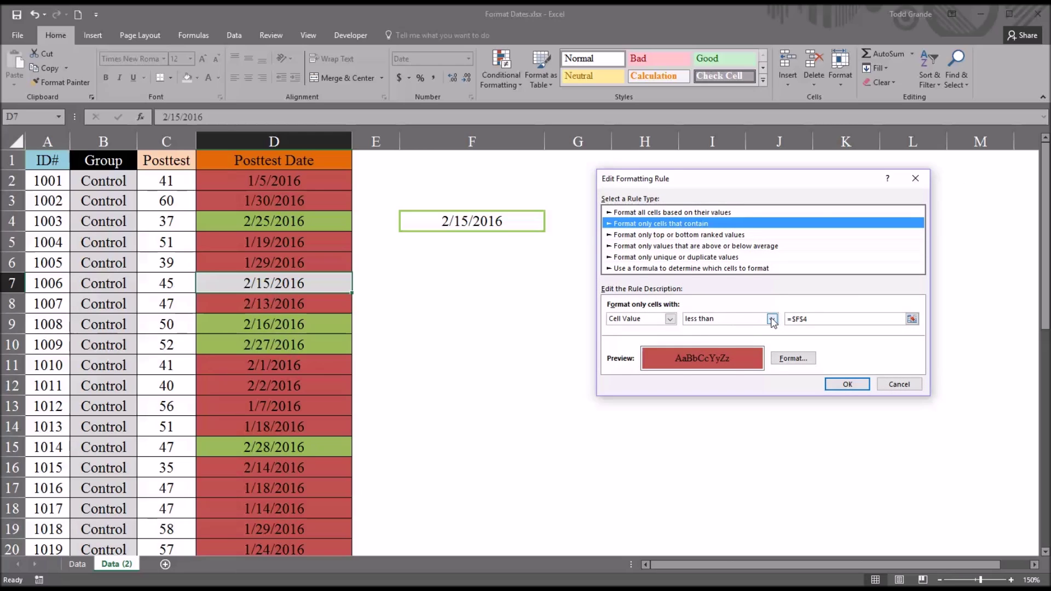
left_click(772, 320)
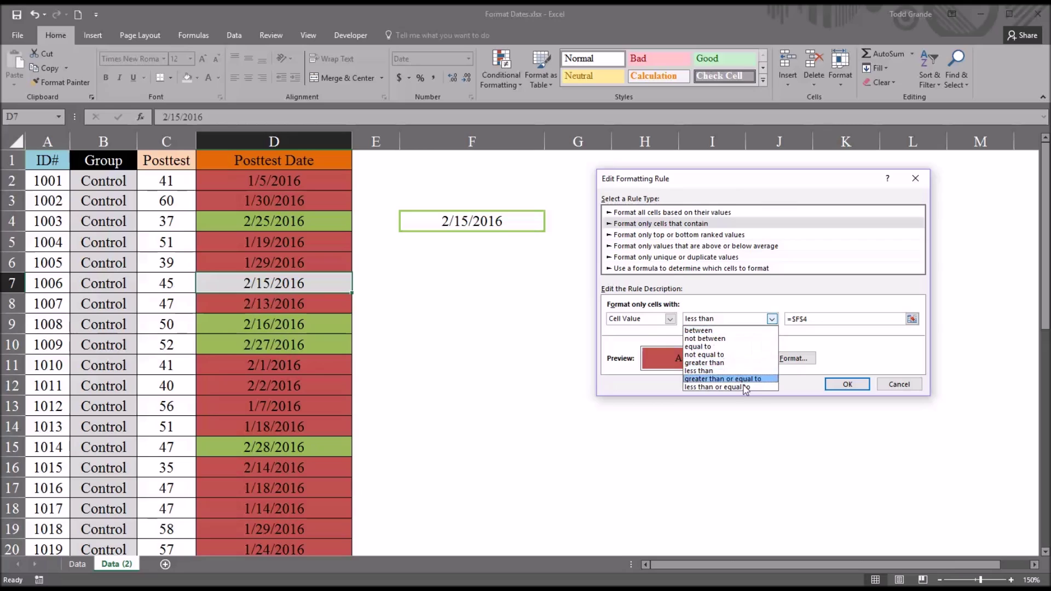
left_click(728, 387)
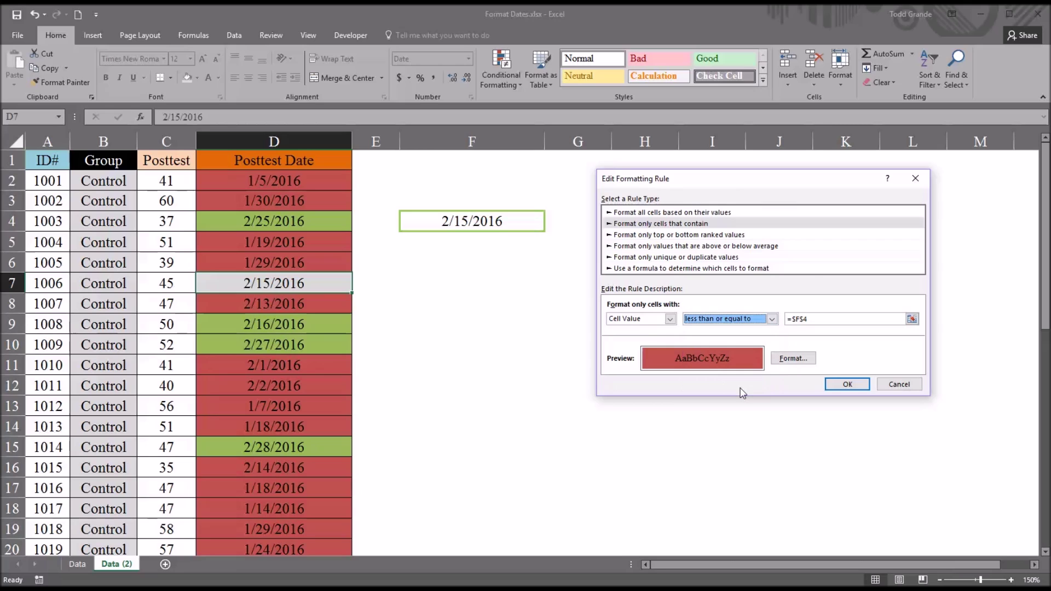
left_click(835, 384)
left_click(928, 364)
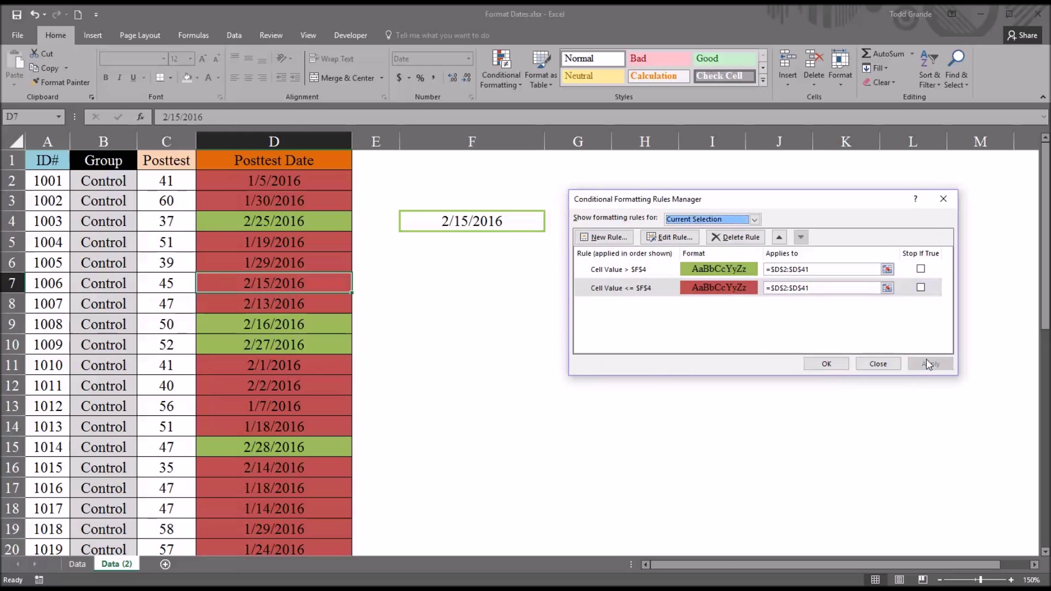
left_click(826, 364)
left_click(565, 306)
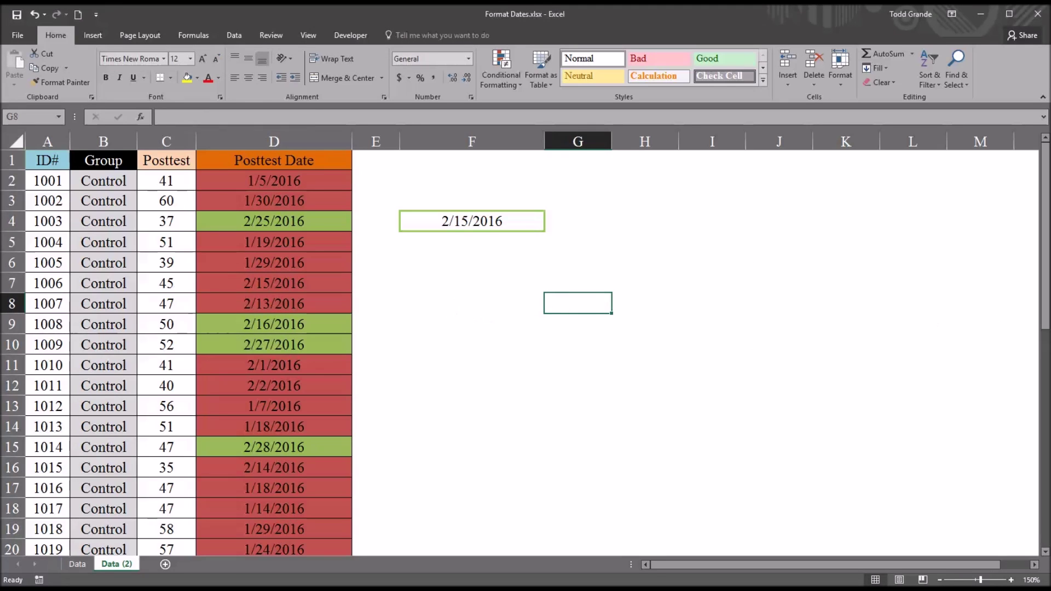
mouse_move(1046, 247)
left_mouse_down()
mouse_move(1036, 475)
mouse_move(1040, 247)
left_mouse_up()
left_click(493, 228)
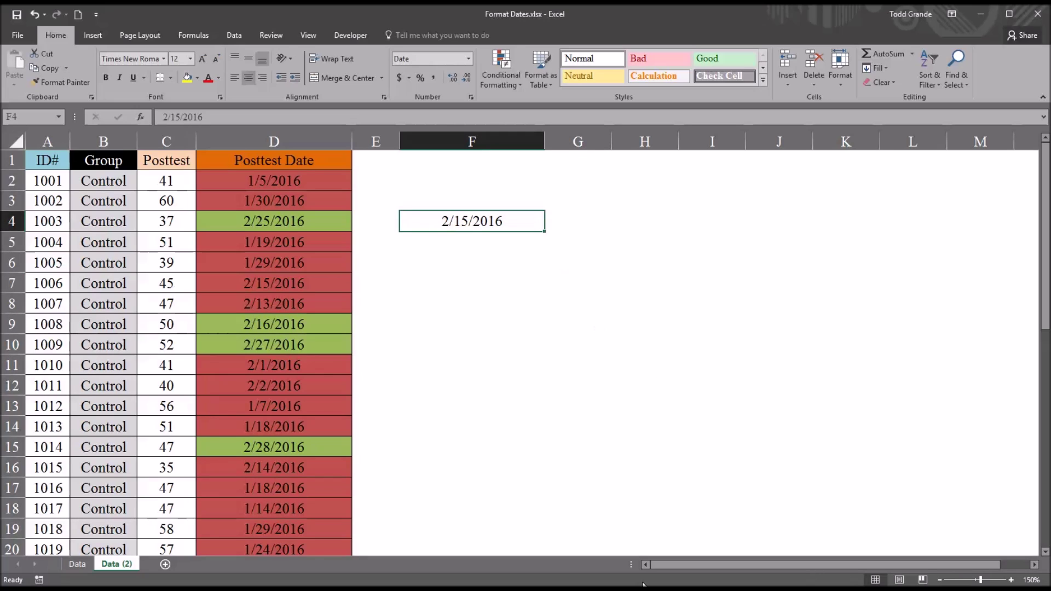
left_click(439, 266)
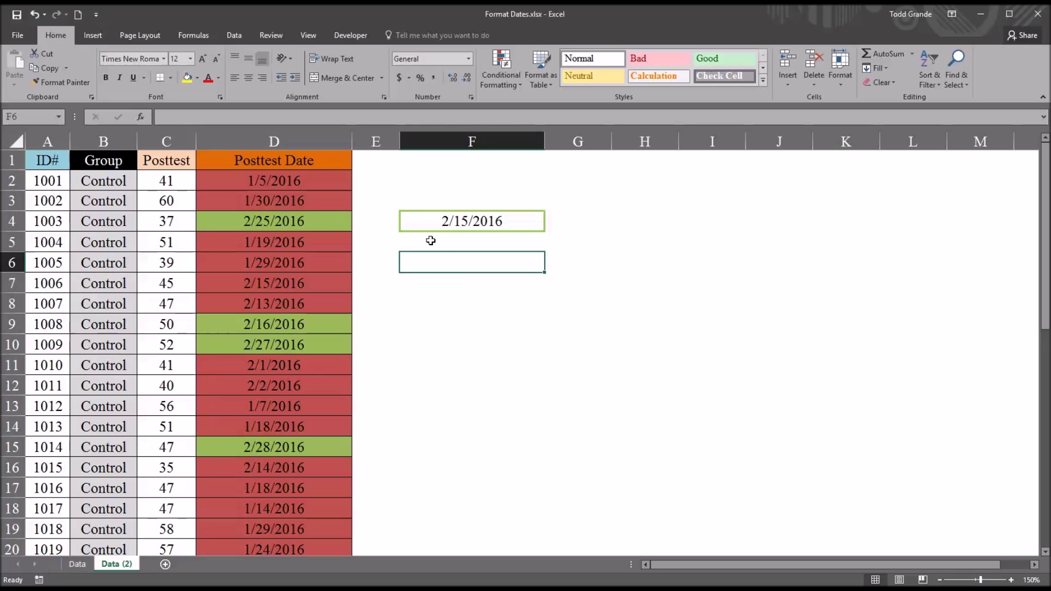
left_click(430, 241)
left_click(425, 261)
left_click_drag(271, 182, 280, 417)
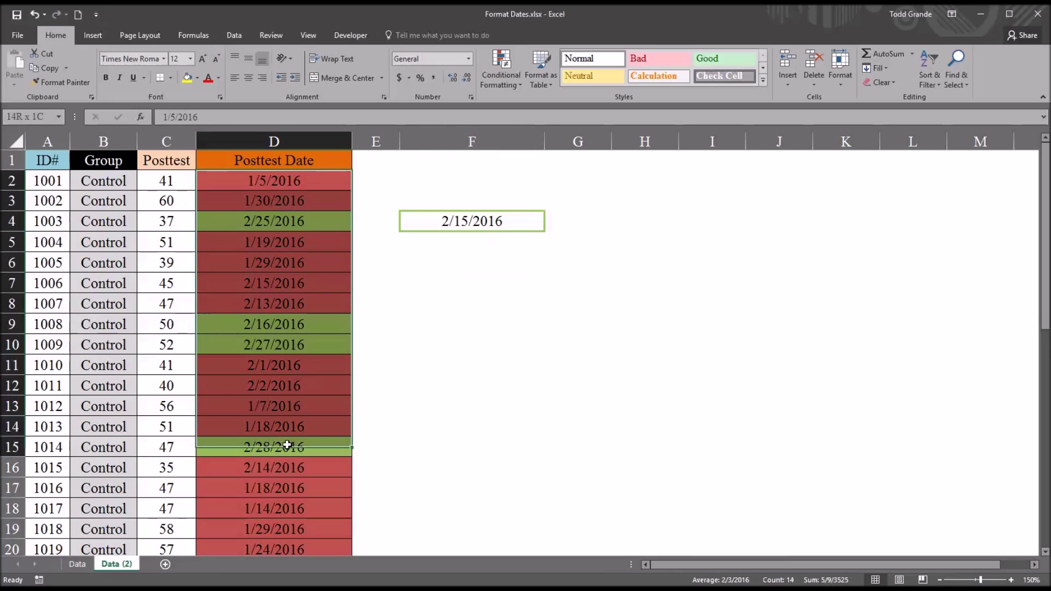
left_click(427, 262)
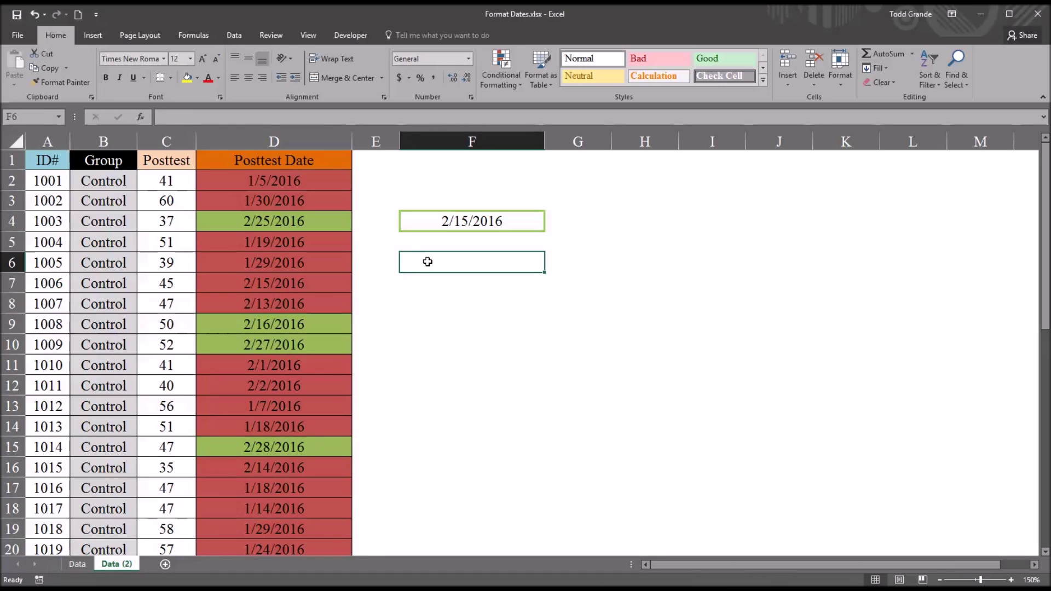
type("=c")
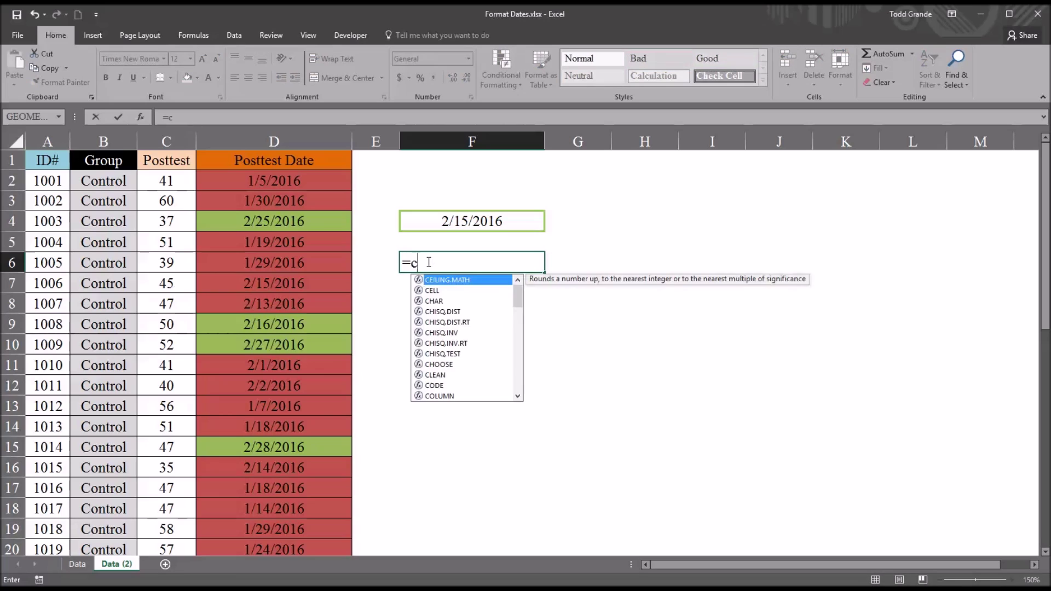
type("ou")
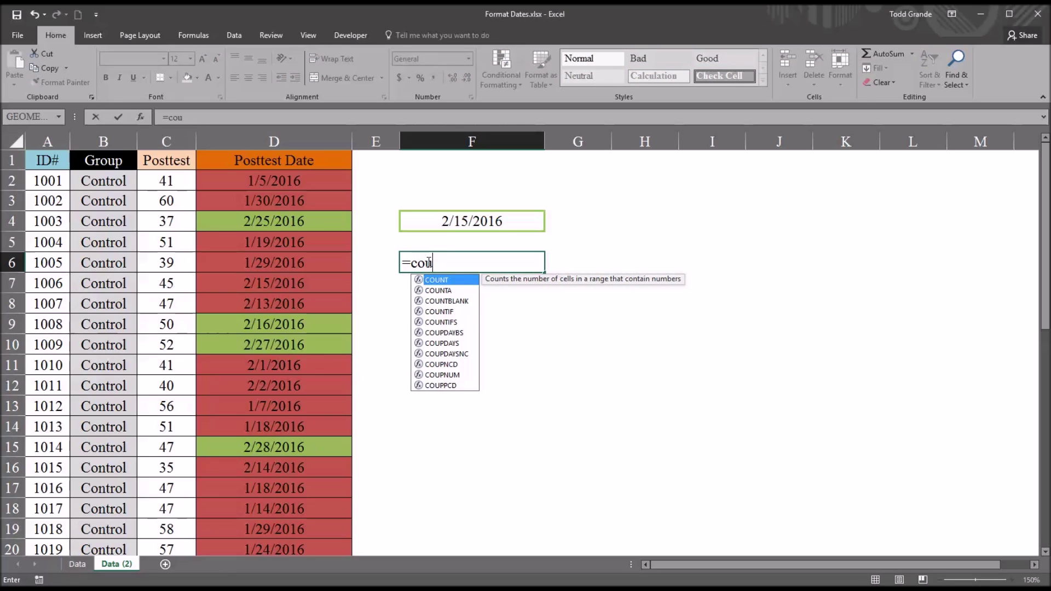
Step: Enter =COUNTIF($D$2:$D$41,"<"&F4) in F6, returning 28
left_click(440, 313)
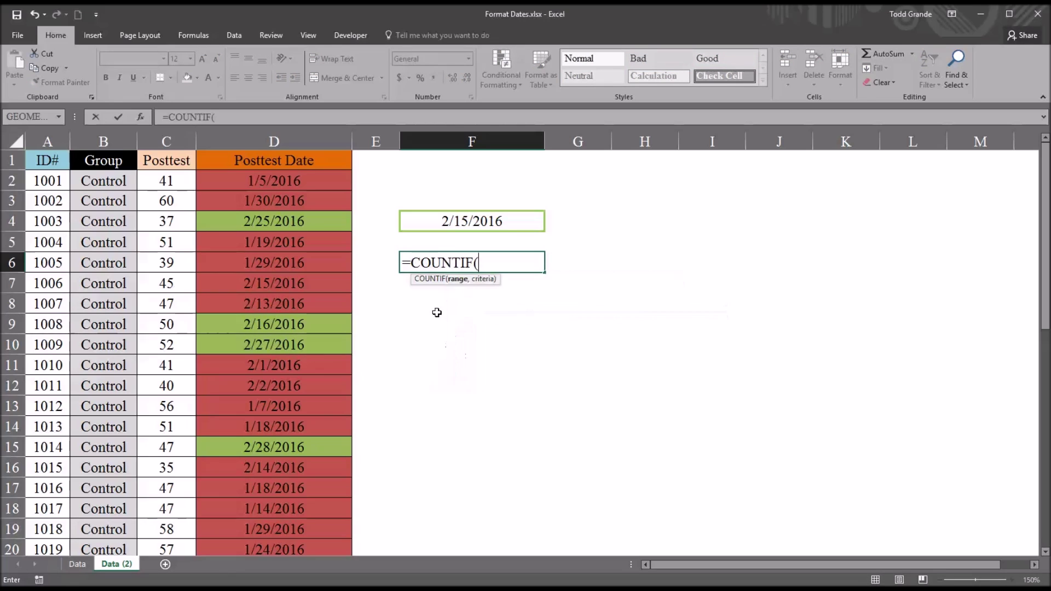
left_click(276, 182)
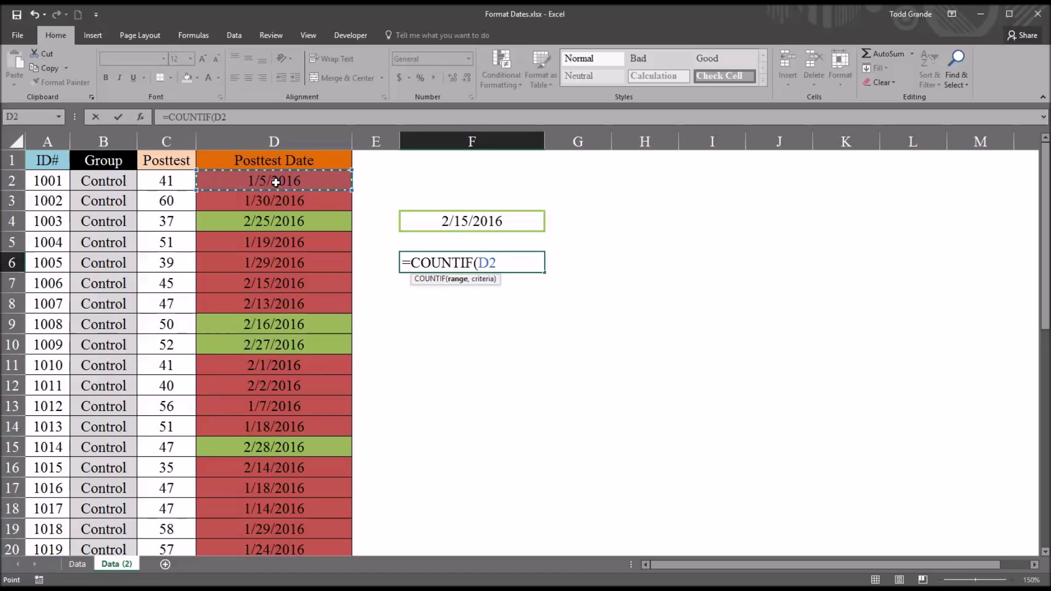
key("ctrl+shift+Down")
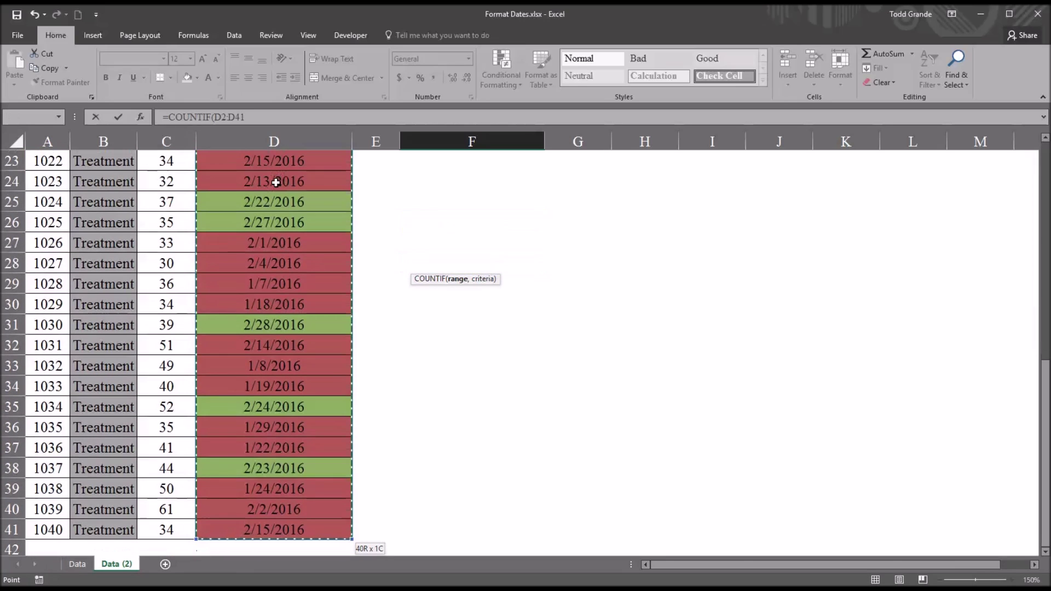
left_click_drag(1044, 456, 1045, 238)
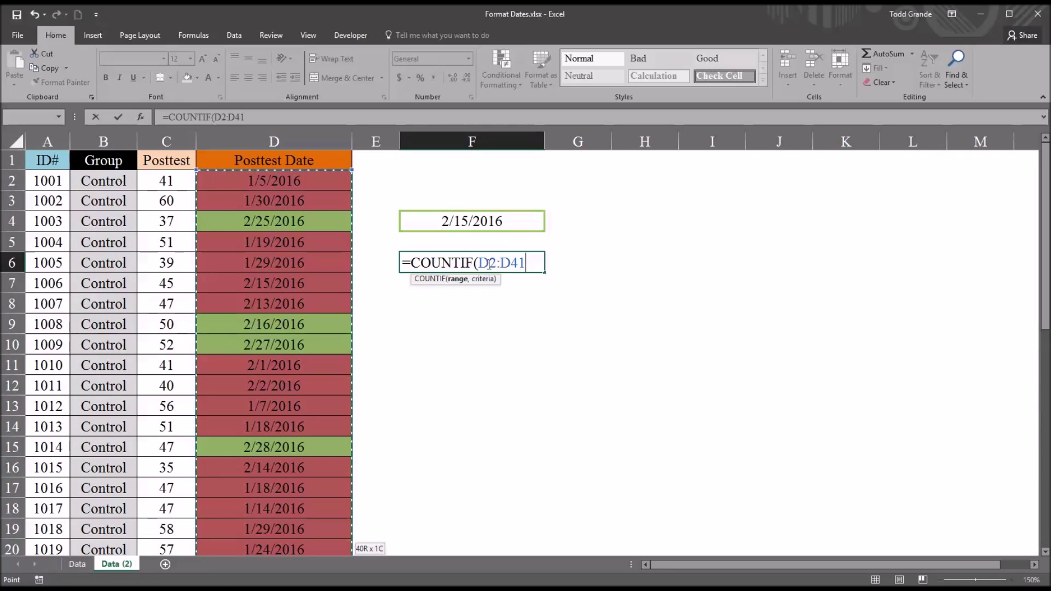
left_click(222, 117)
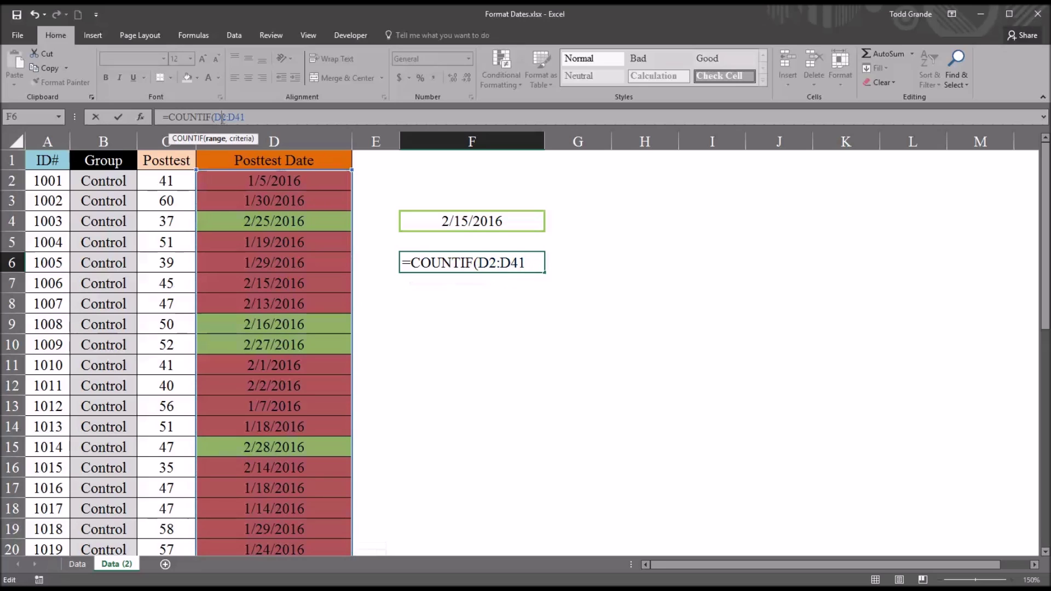
key("F4")
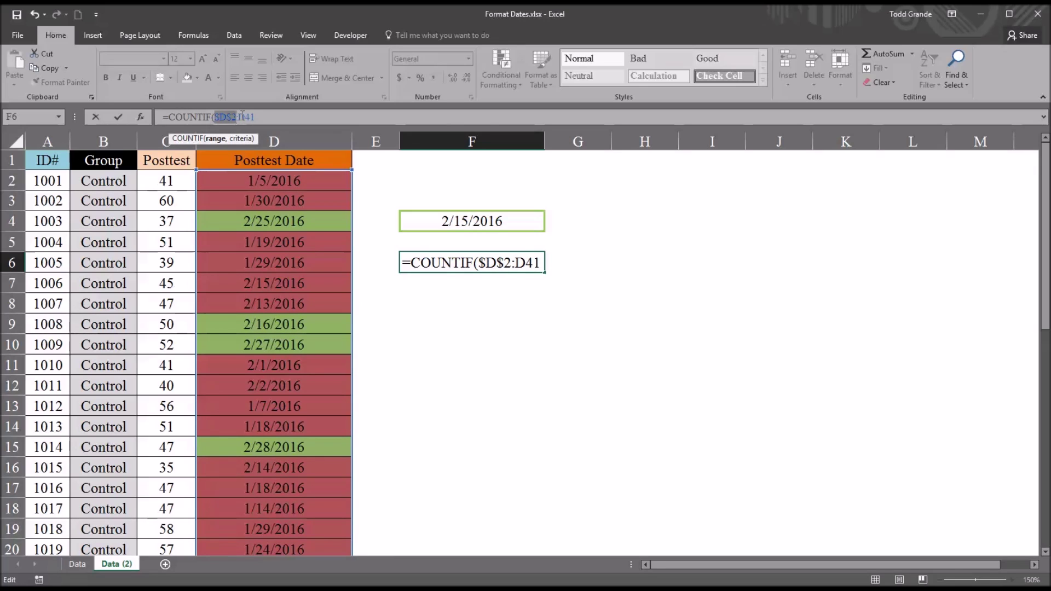
left_click(242, 117)
key("F4")
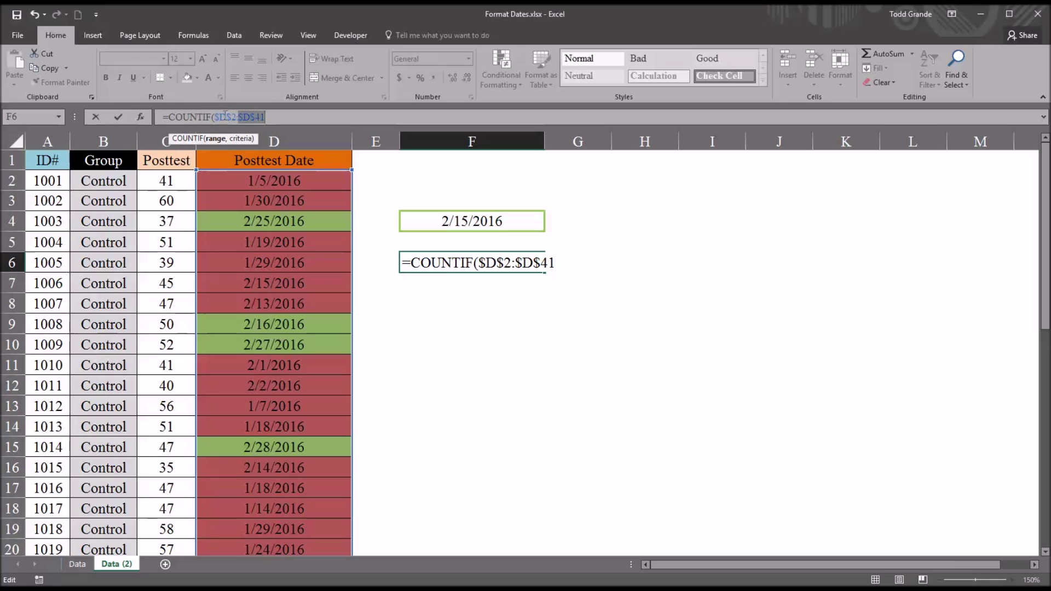
left_click(555, 262)
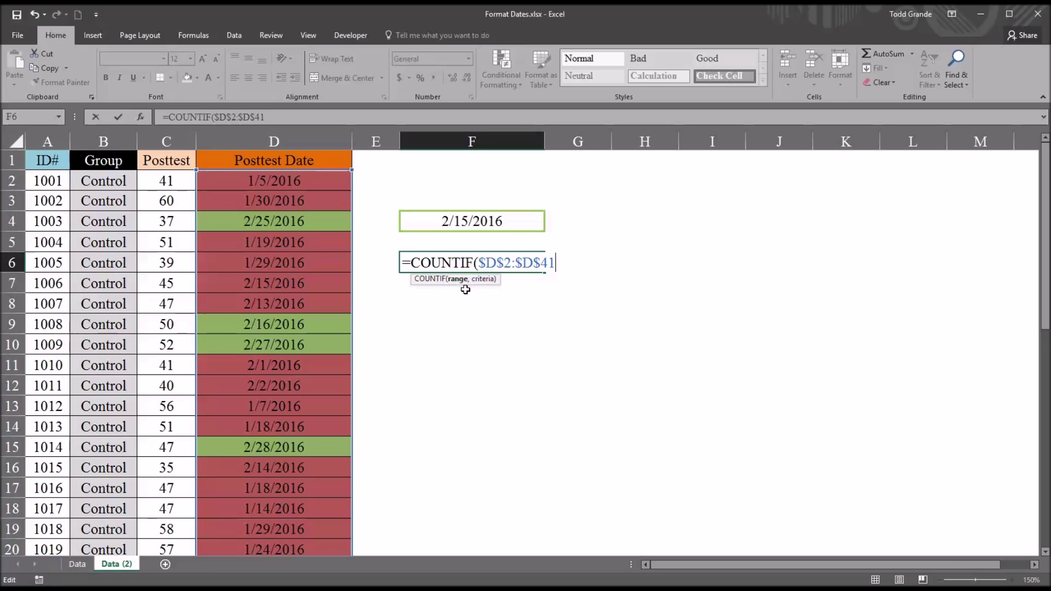
type(",\"<")
type("&")
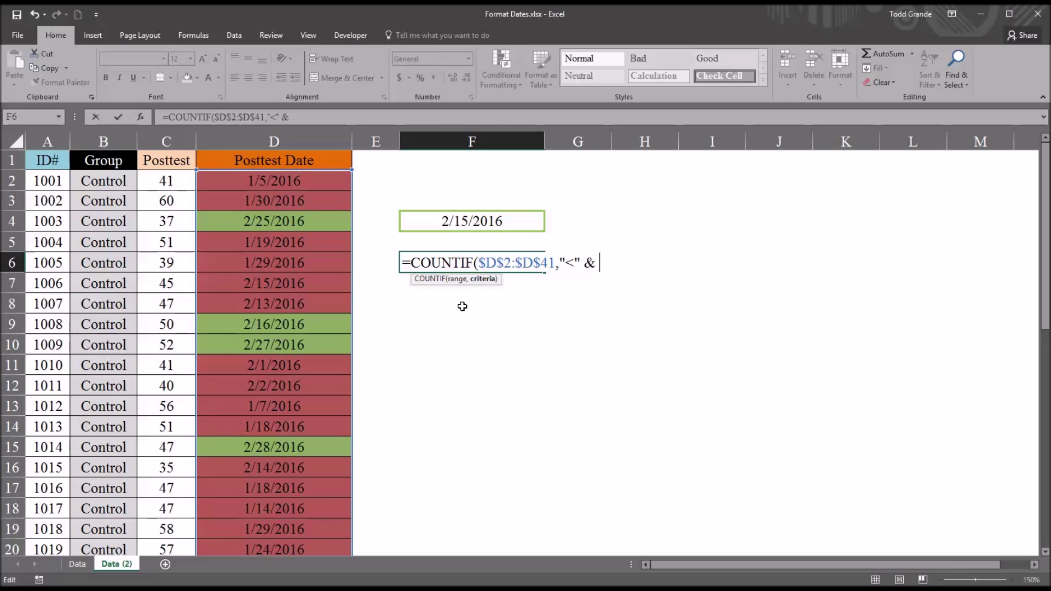
left_click(499, 224)
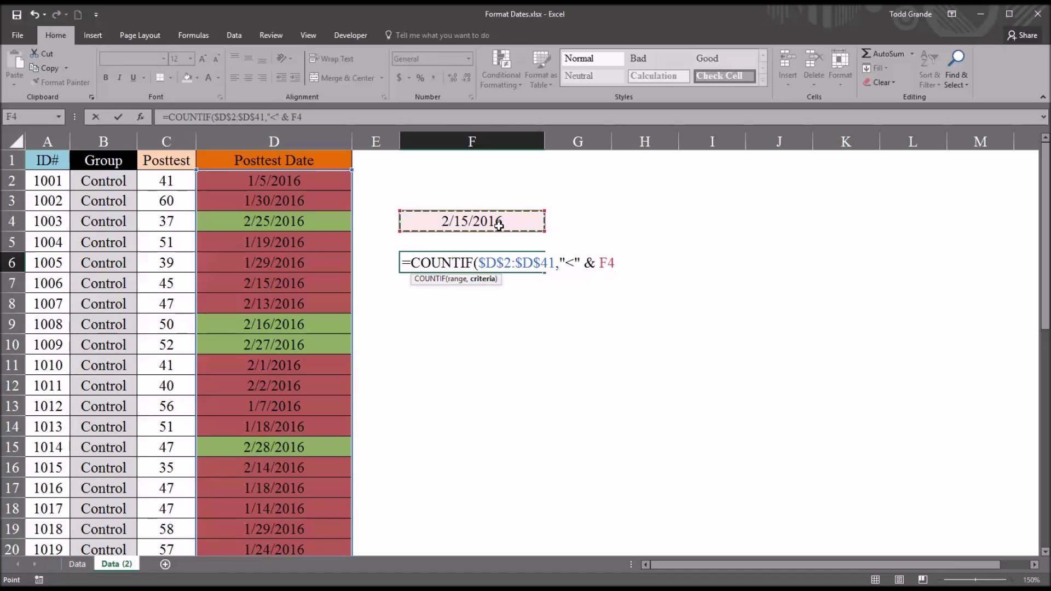
key("Return")
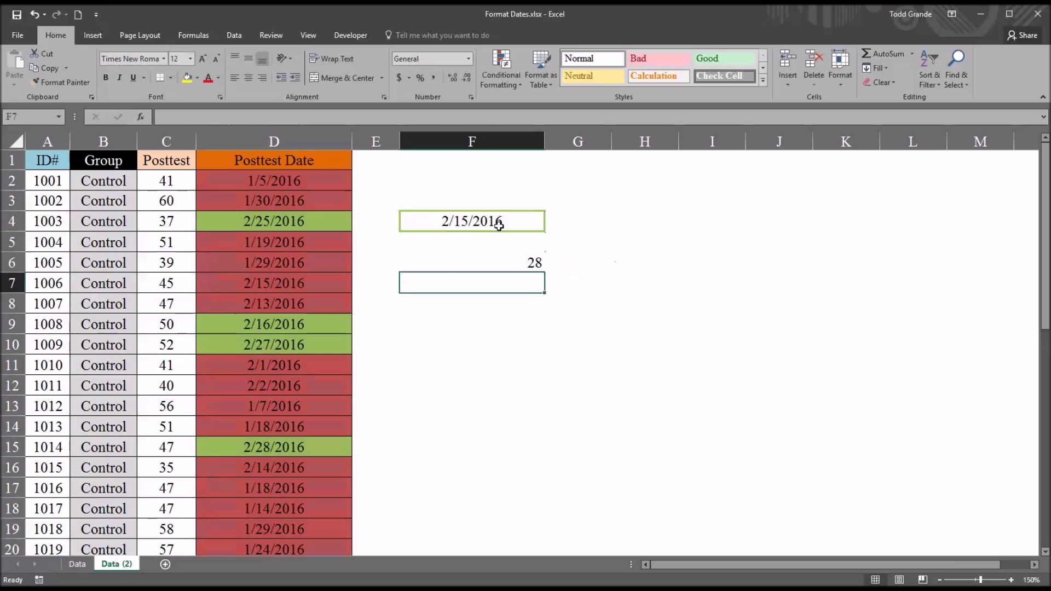
left_click(513, 260)
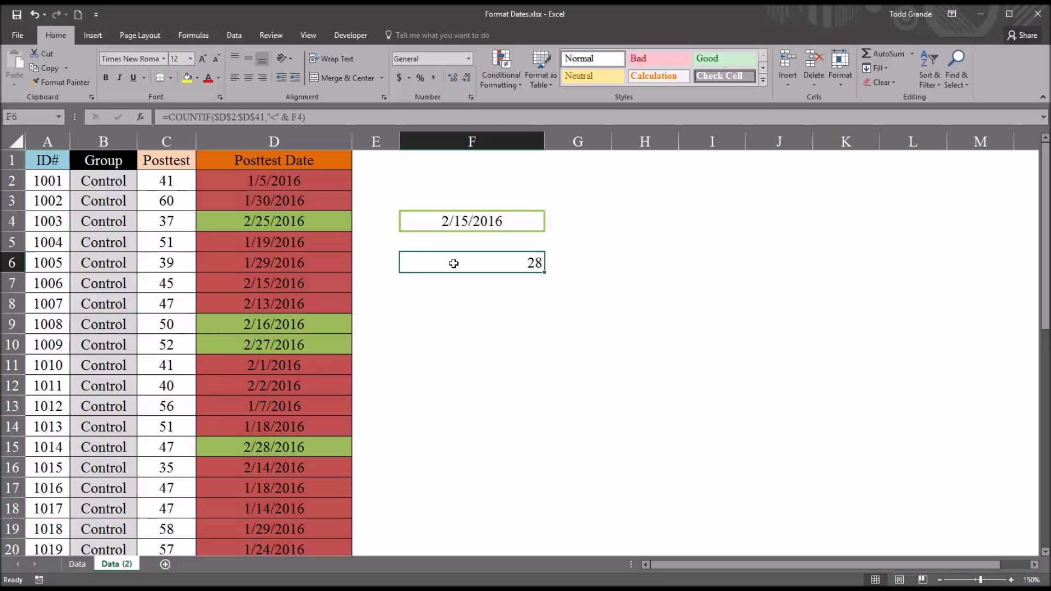
left_click(457, 224)
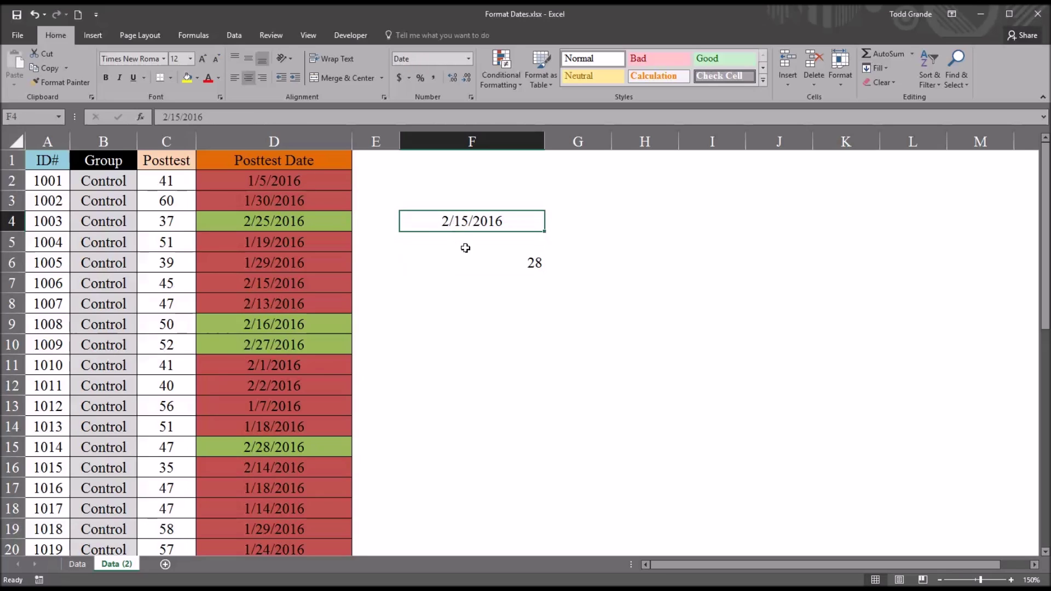
left_click(465, 261)
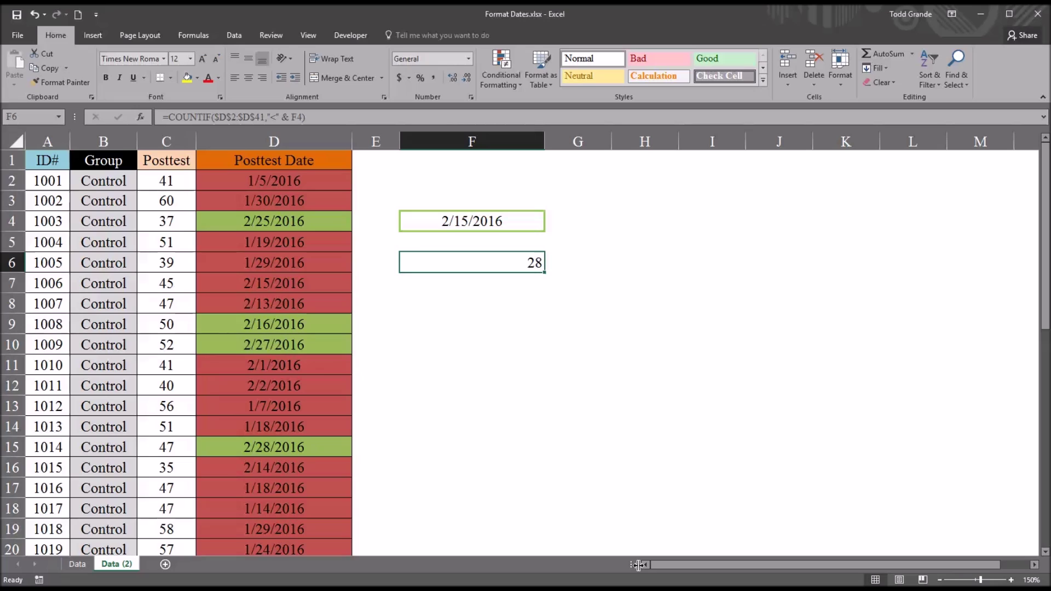
left_click(435, 282)
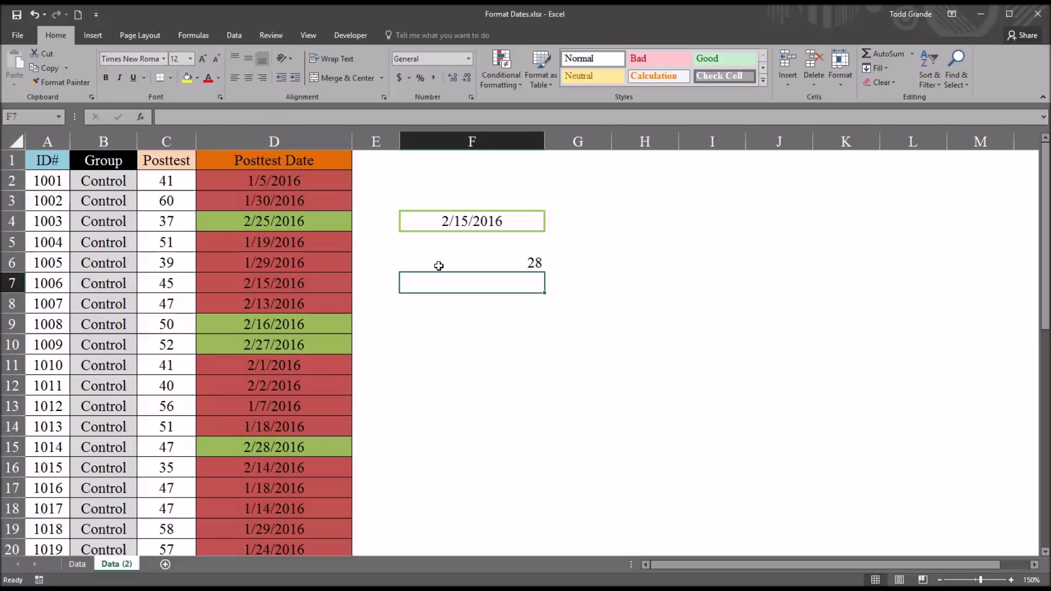
left_click(439, 262)
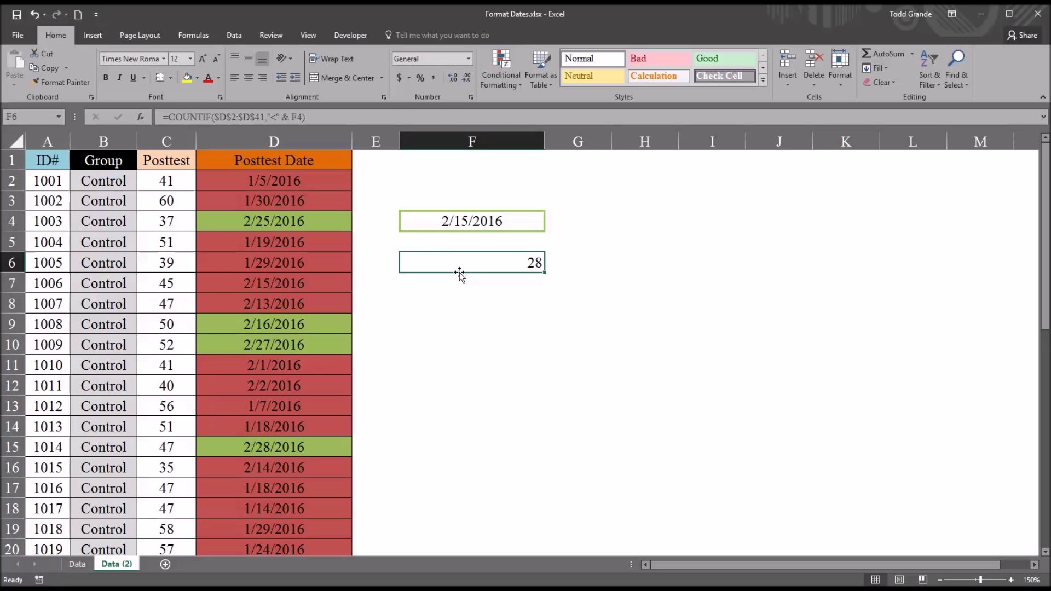
left_click(297, 117)
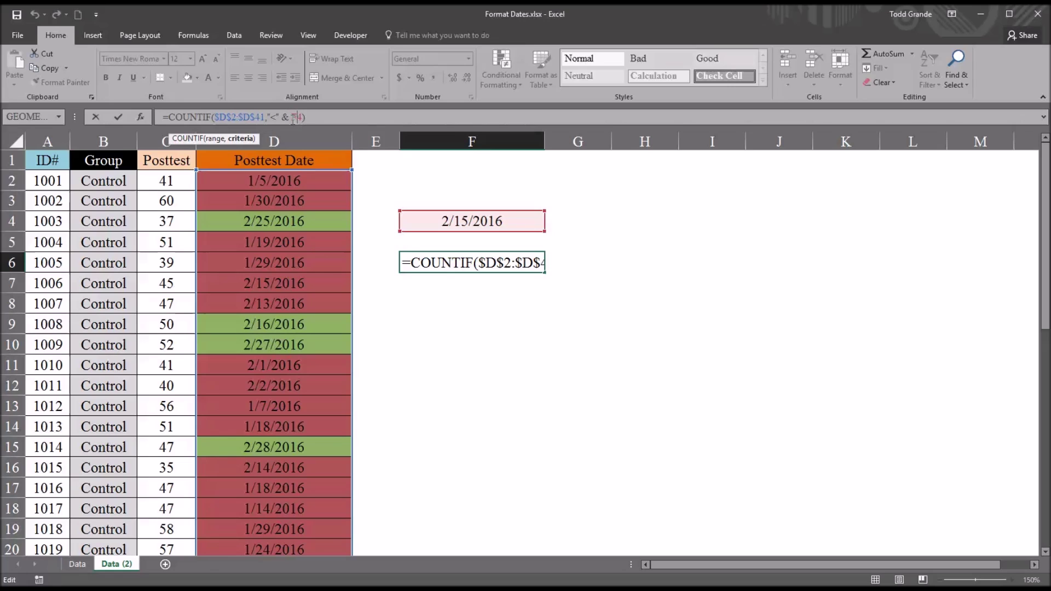
Step: Make the F4 reference in the F6 count absolute ($F$4)
key("F4")
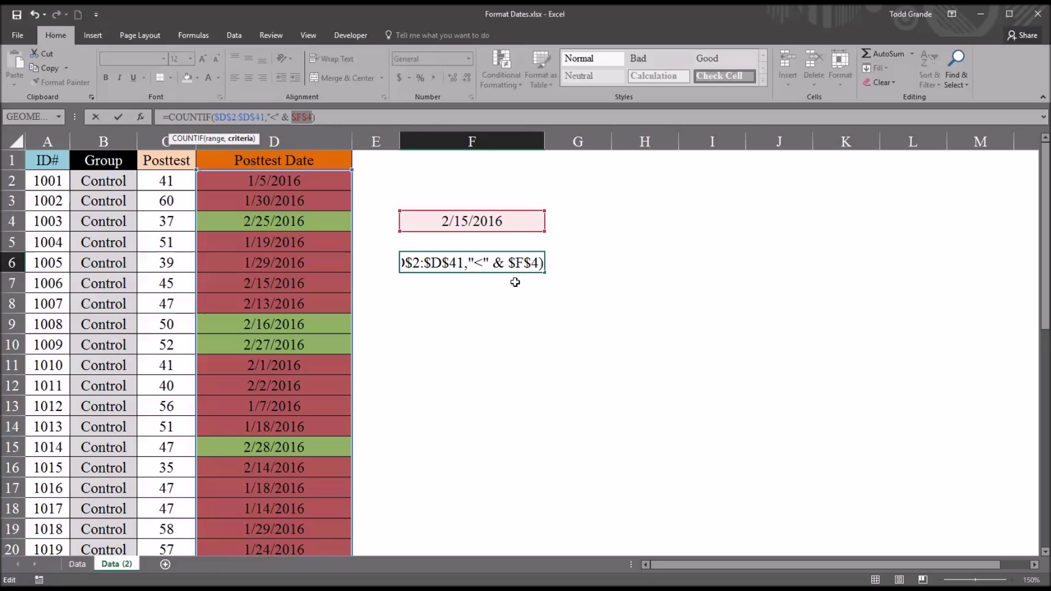
key("Return")
left_click(503, 261)
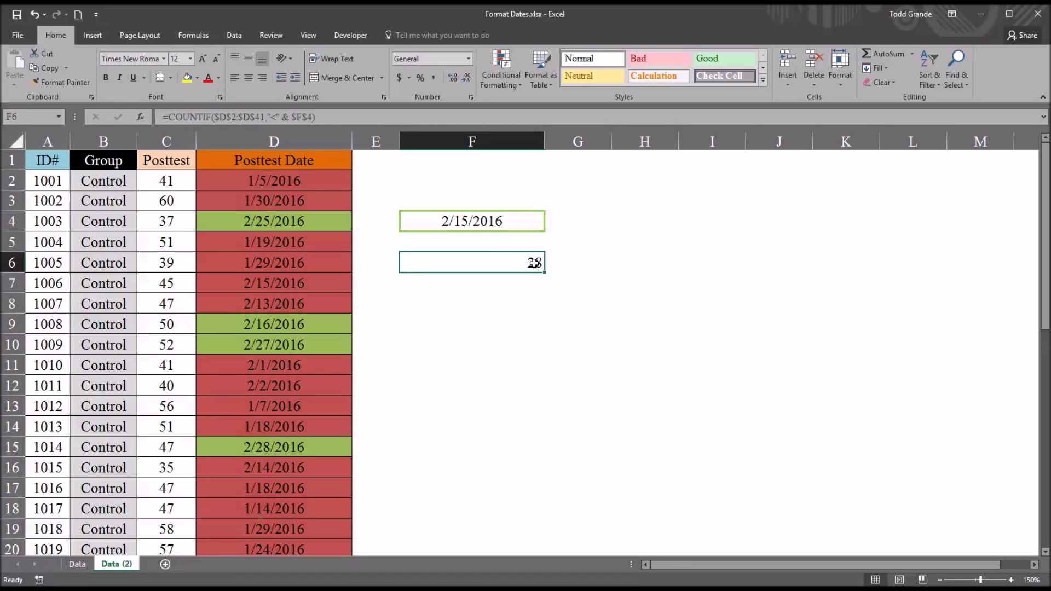
Step: Copy the count to F7 and change "<" to ">", giving 9
left_click_drag(544, 272, 542, 286)
left_click(445, 286)
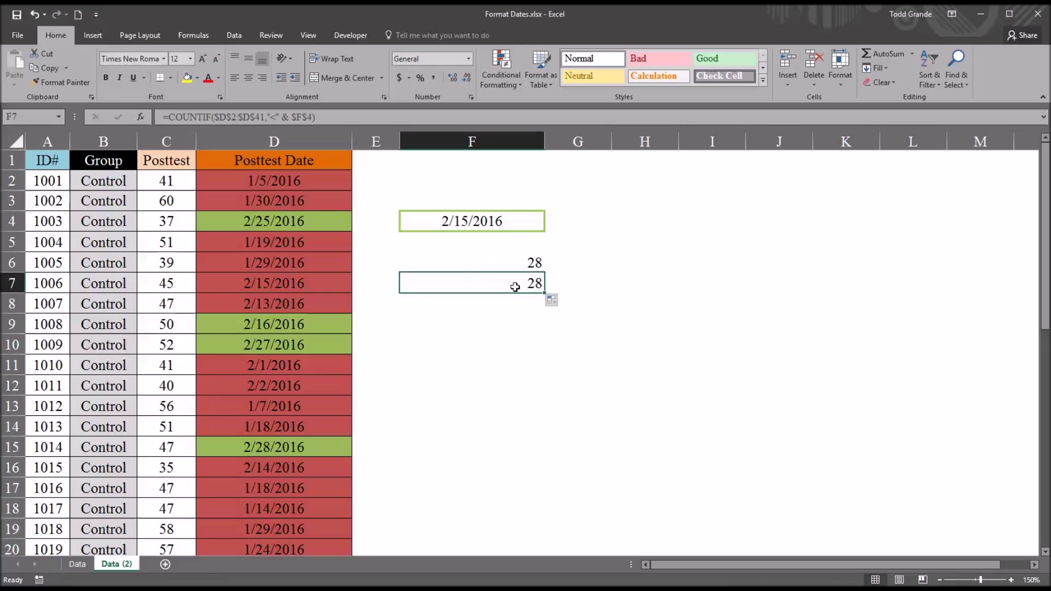
left_click(276, 117)
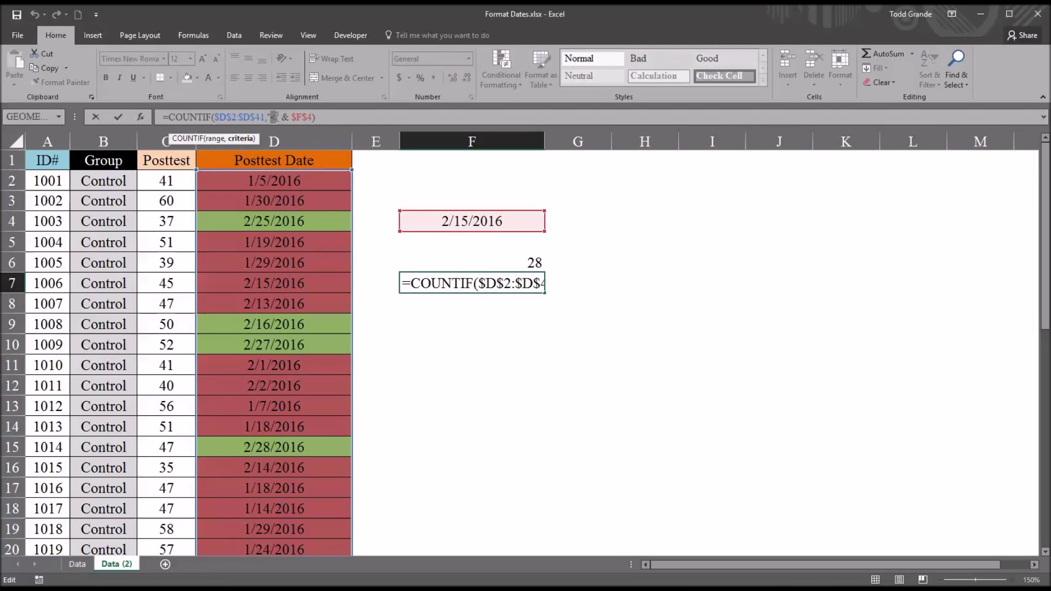
type(">")
key("Return")
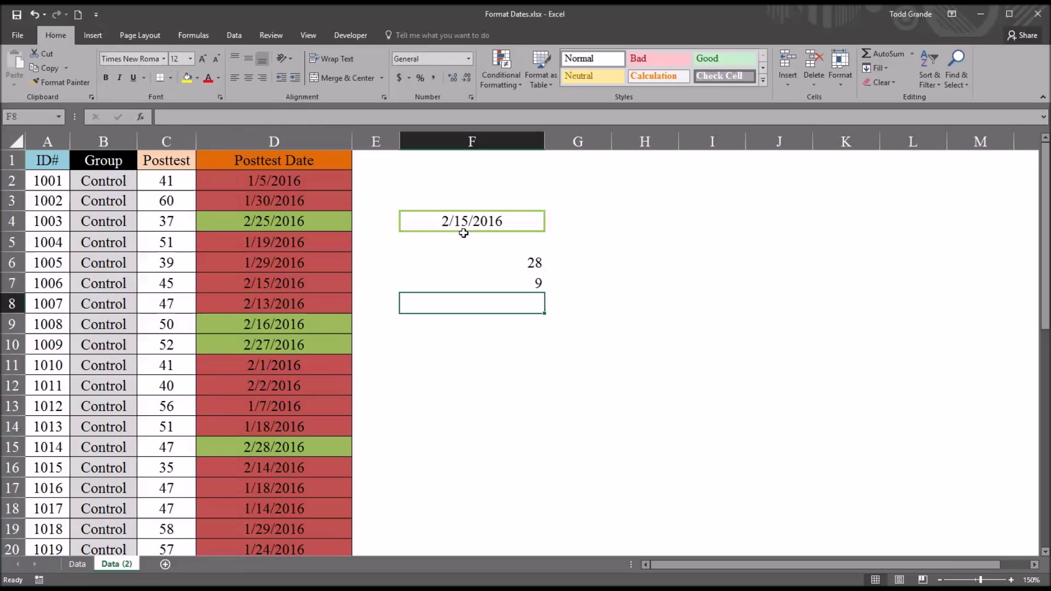
left_click(493, 264)
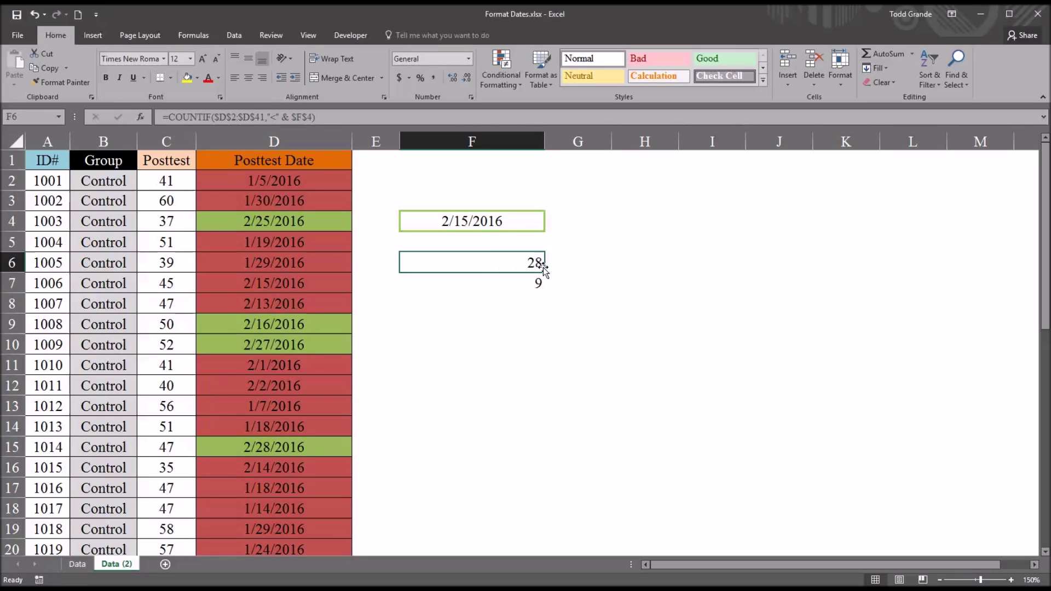
left_click(519, 283)
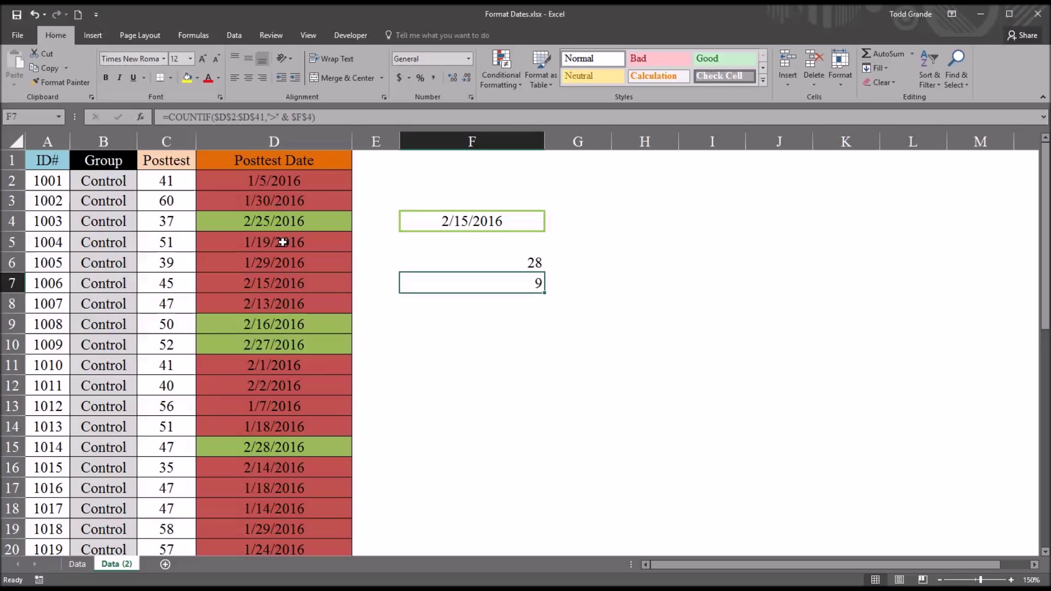
left_click_drag(269, 181, 274, 305)
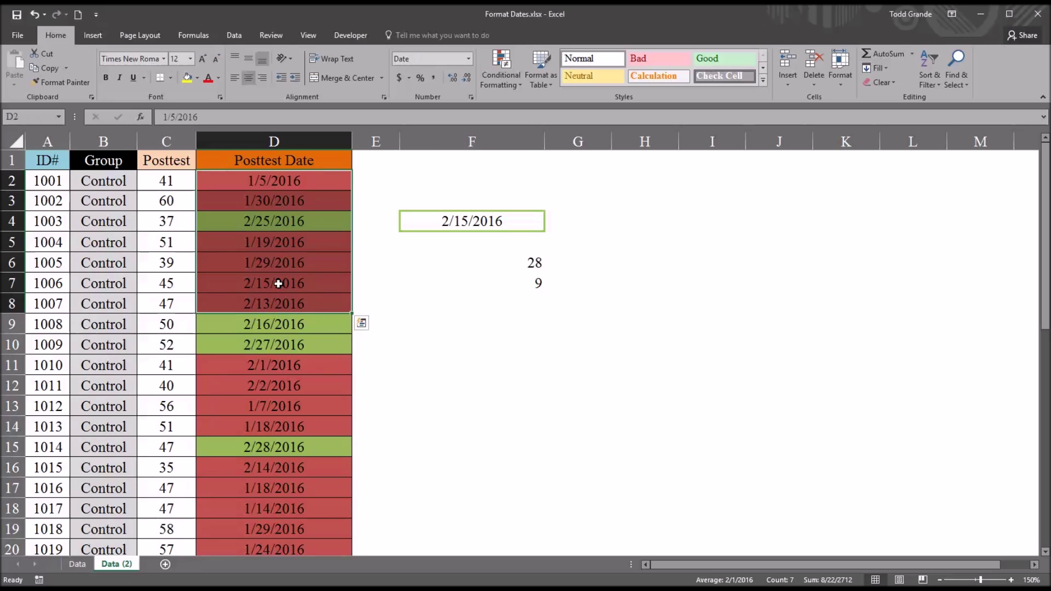
left_click(277, 284)
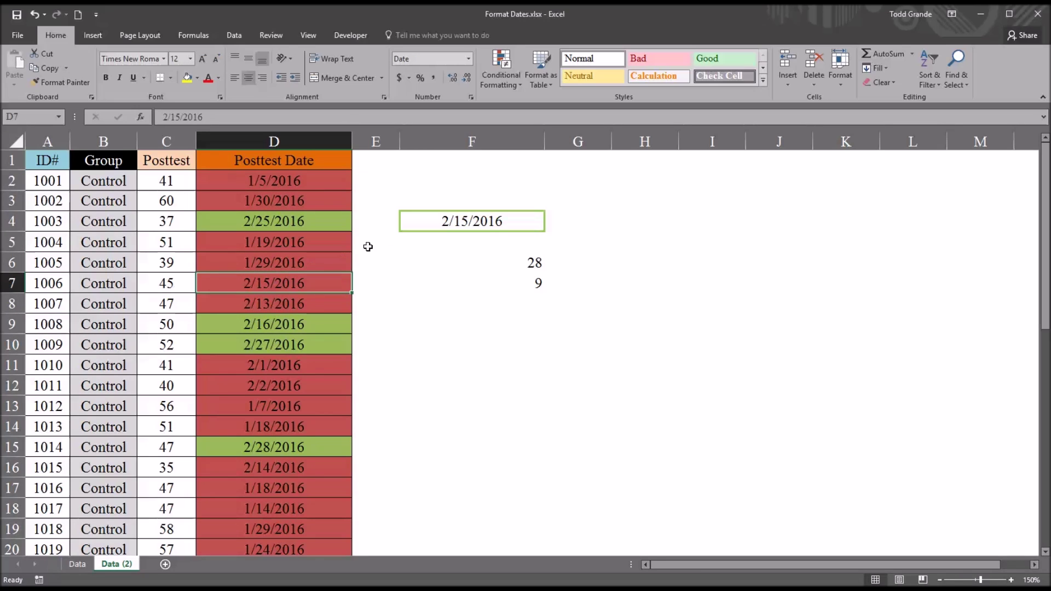
left_click(422, 228)
left_click(453, 264)
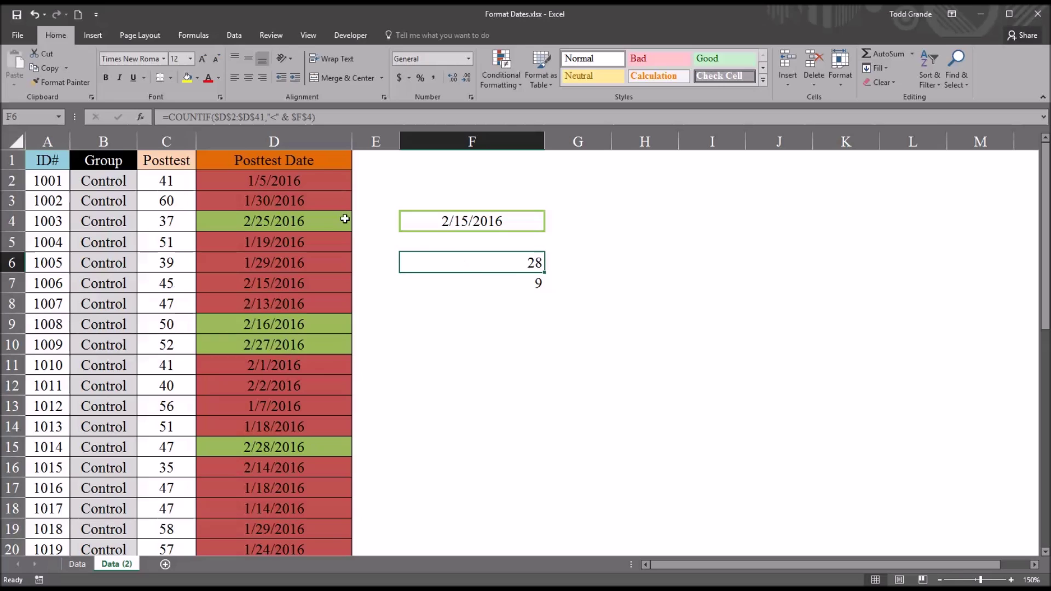
left_click(275, 118)
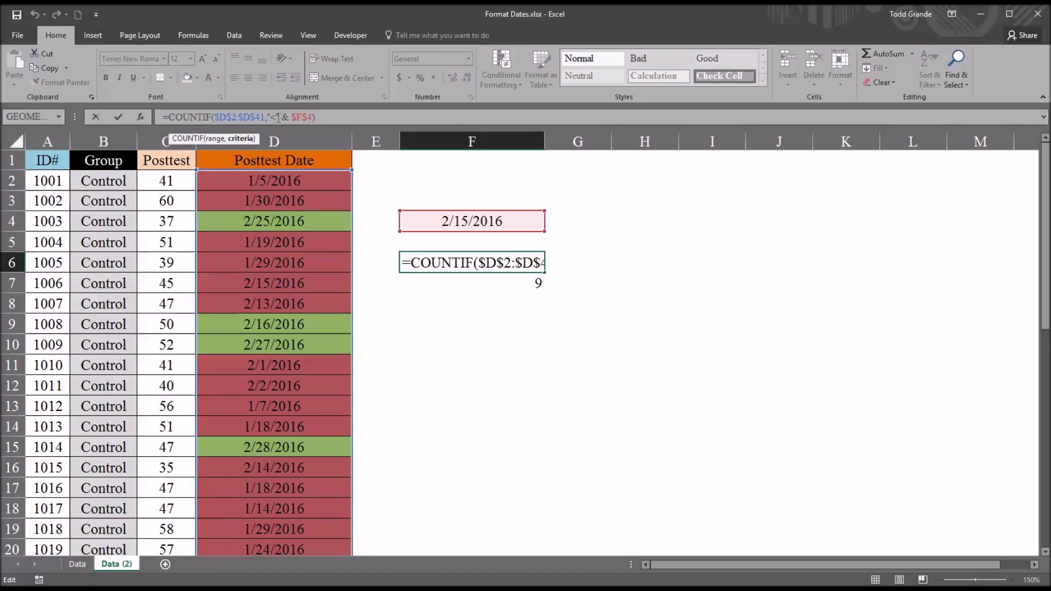
type("=")
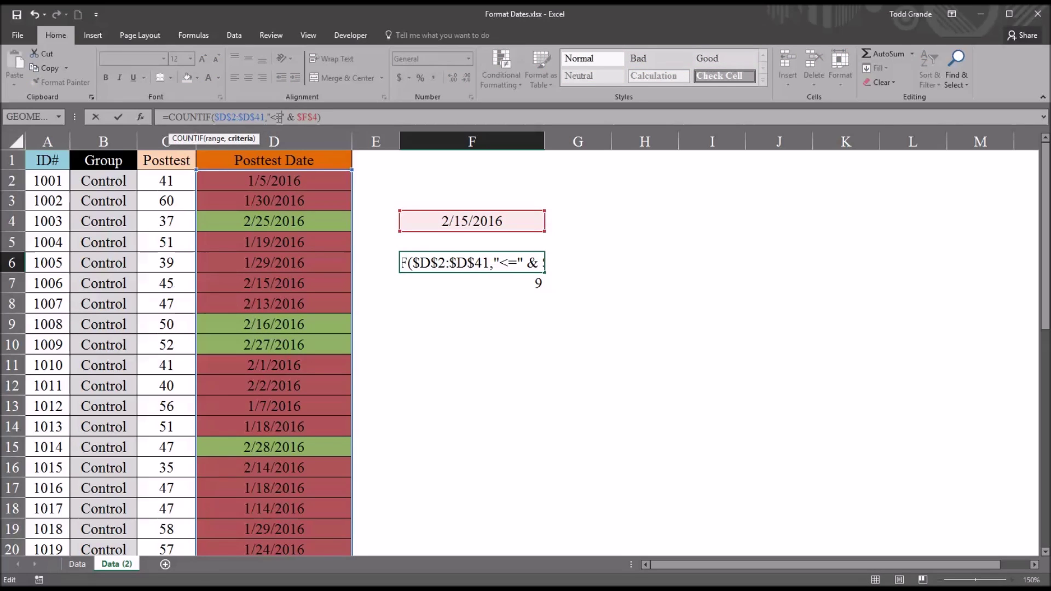
Step: Change the F6 criterion to "<=" so it counts 31, then check F6 and F7
key("Return")
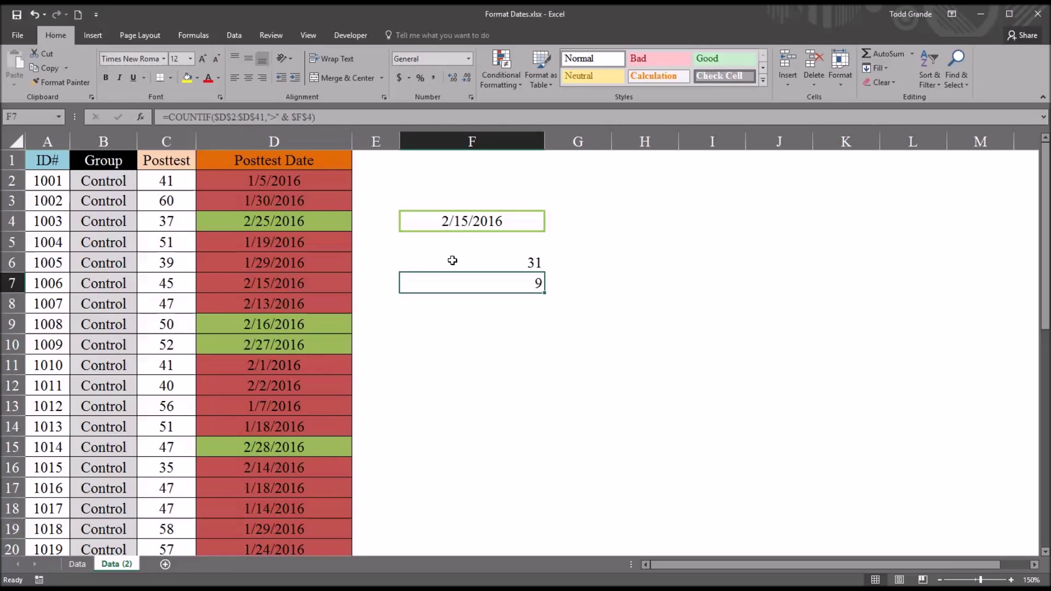
left_click(451, 262)
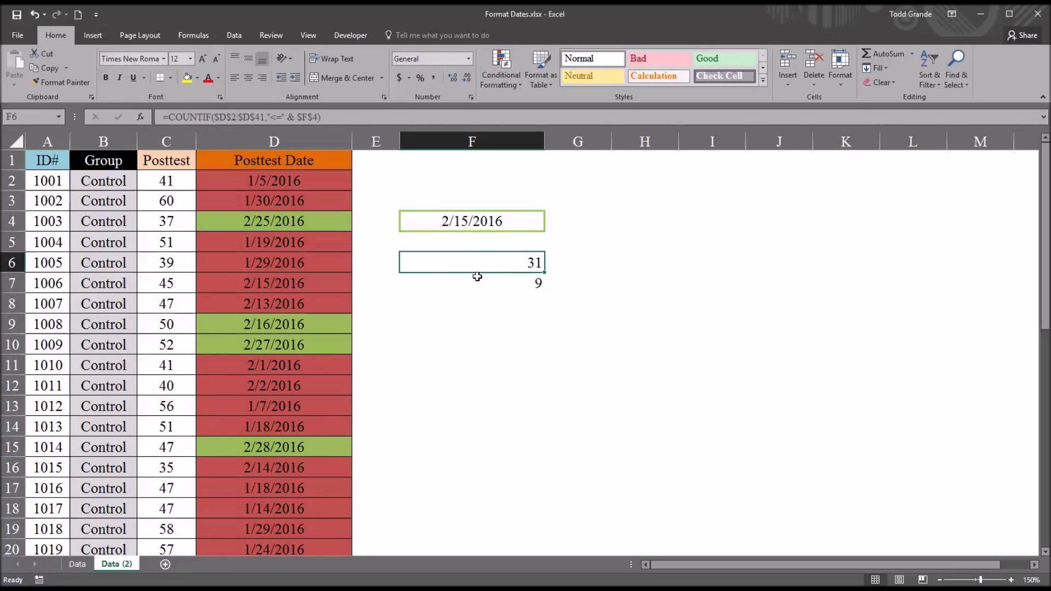
left_click(482, 282)
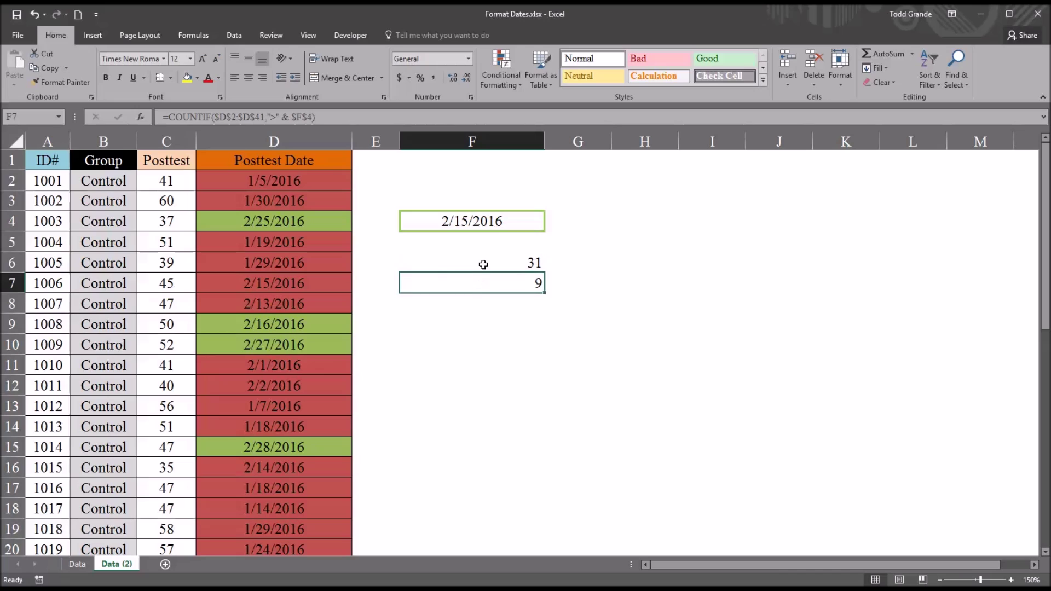
left_click_drag(483, 263, 482, 282)
left_click(450, 267)
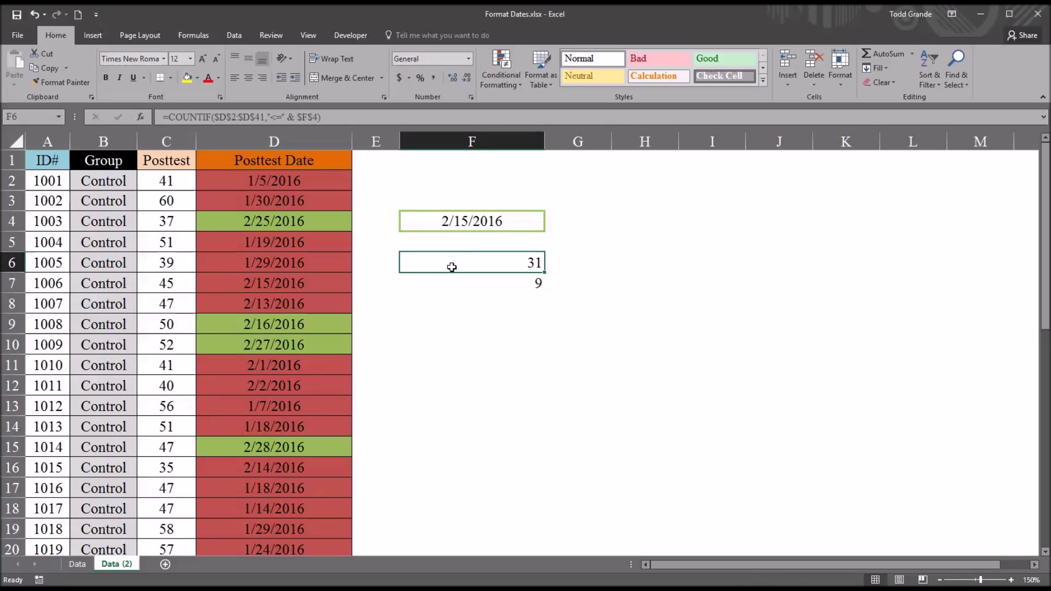